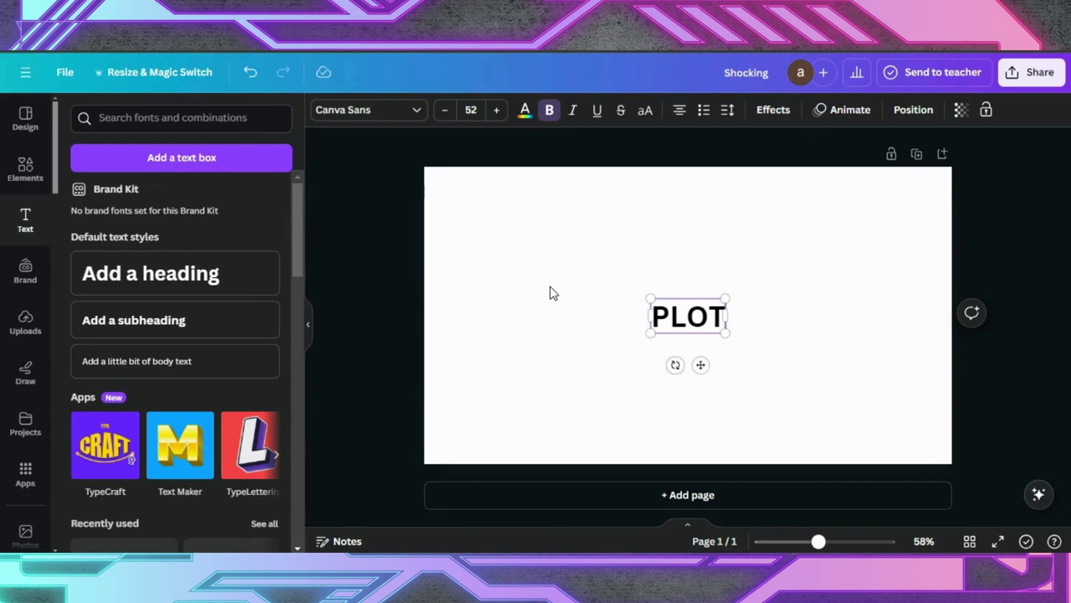
- Search the fonts for "ole" and set the PLOT text's font to Oleo Script
{"action": "left_click", "coordinate": [416, 109]}
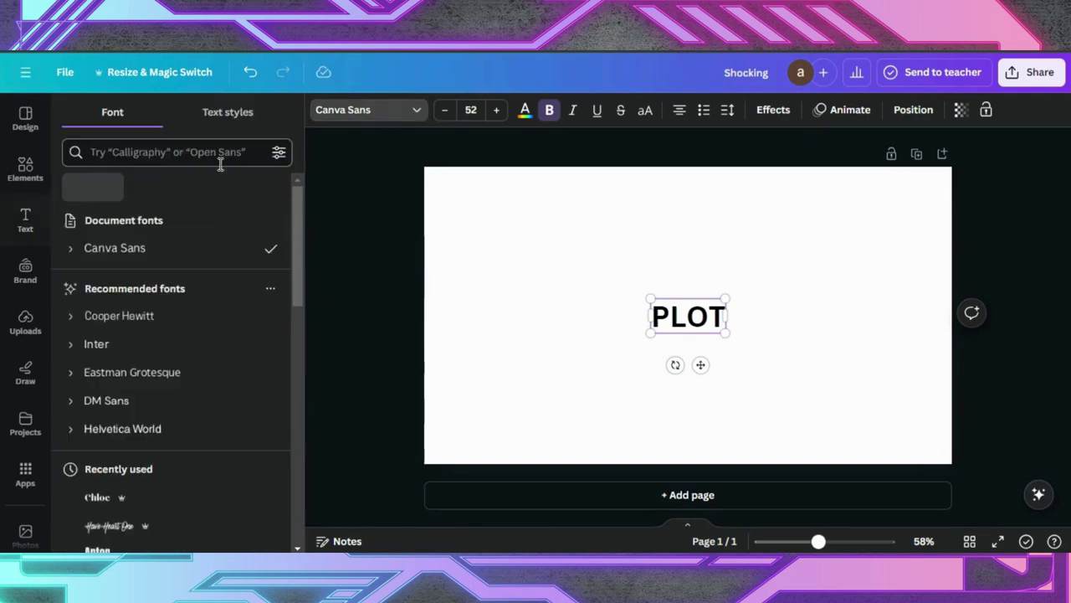
{"action": "left_click", "coordinate": [167, 151]}
{"action": "type", "text": "ole"}
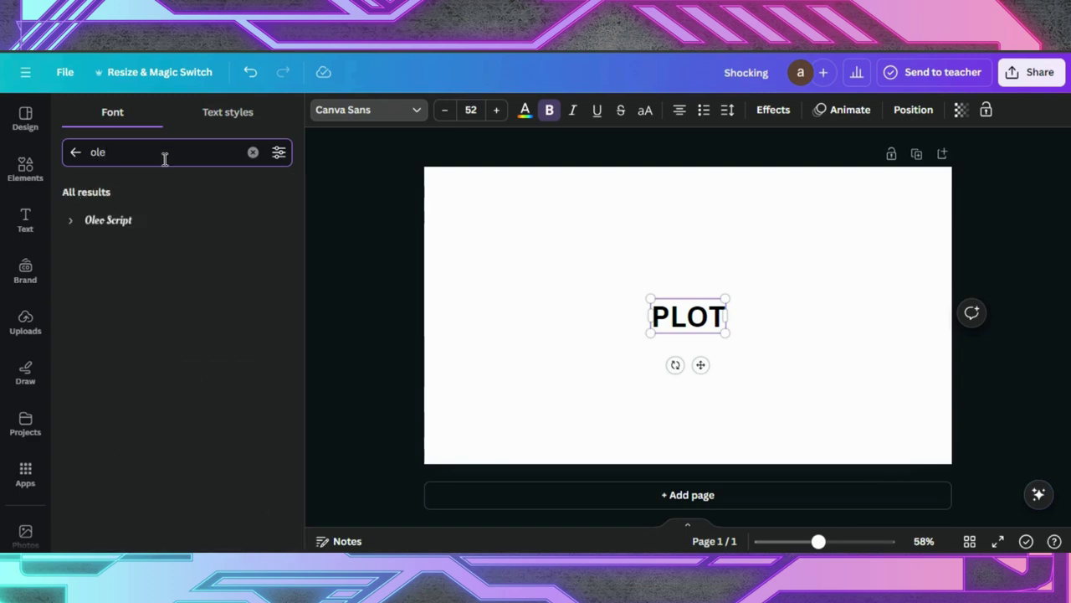
{"action": "left_click", "coordinate": [121, 223]}
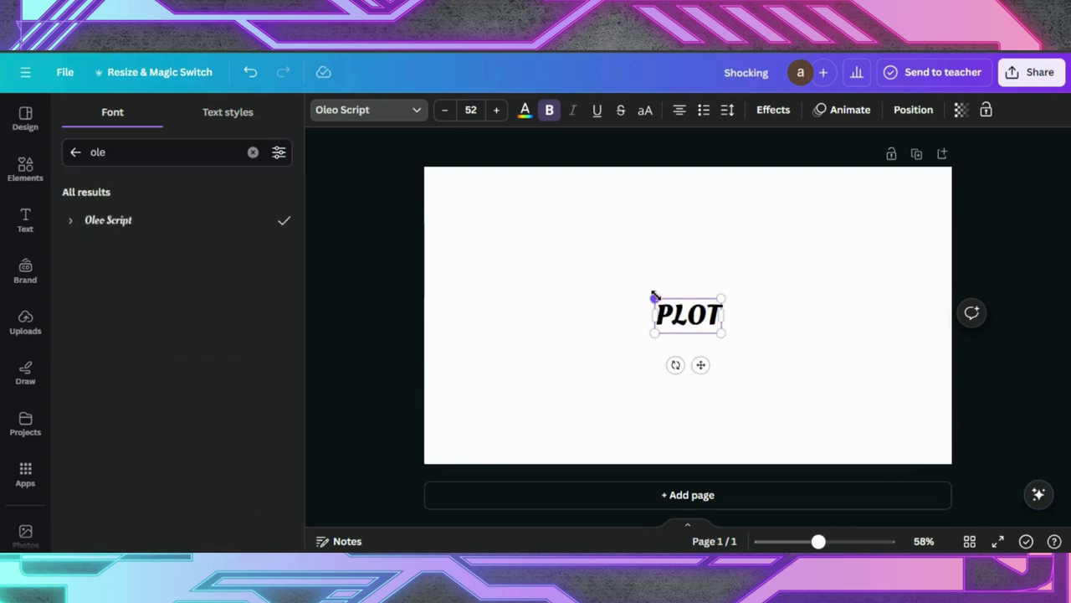
- Enlarge the PLOT text to a font size of about 151 and centre it horizontally in the upper half of the page
{"action": "left_click_drag", "start_coordinate": [654, 296], "coordinate": [567, 251]}
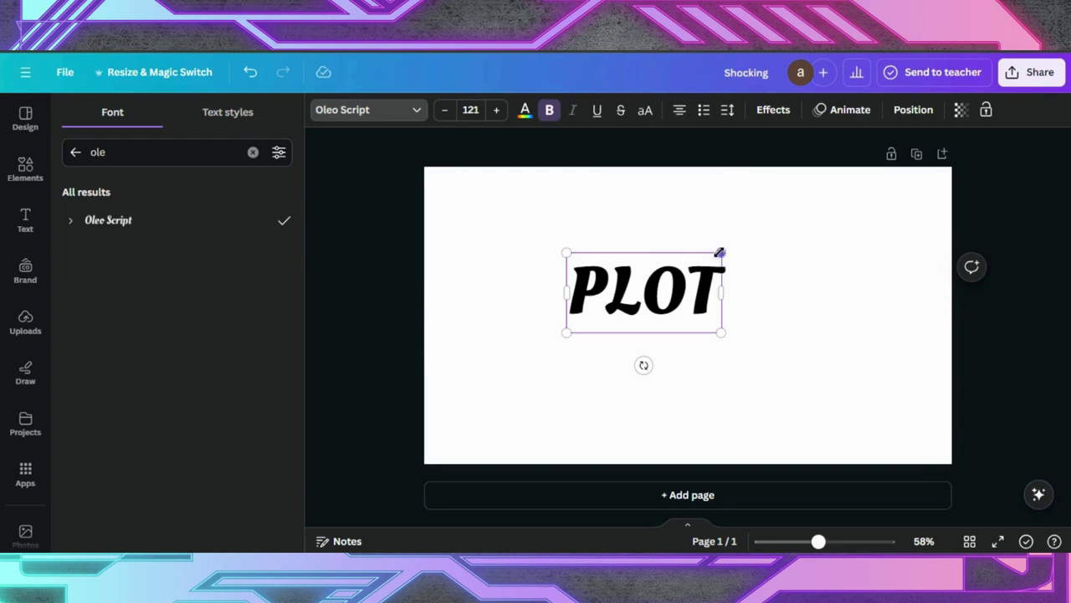
{"action": "left_click_drag", "start_coordinate": [718, 252], "coordinate": [760, 232]}
{"action": "left_click", "coordinate": [817, 294]}
{"action": "left_click_drag", "start_coordinate": [730, 293], "coordinate": [755, 280]}
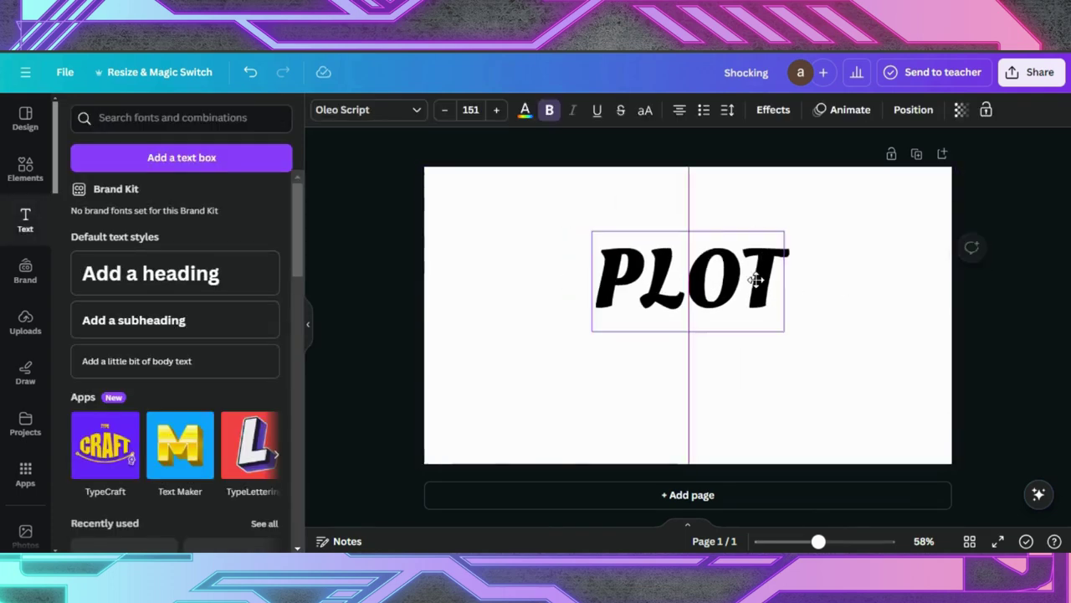
- Duplicate the PLOT text, change the copy's wording to "Pulse" and place it directly beneath the original
{"action": "double_click", "coordinate": [724, 276]}
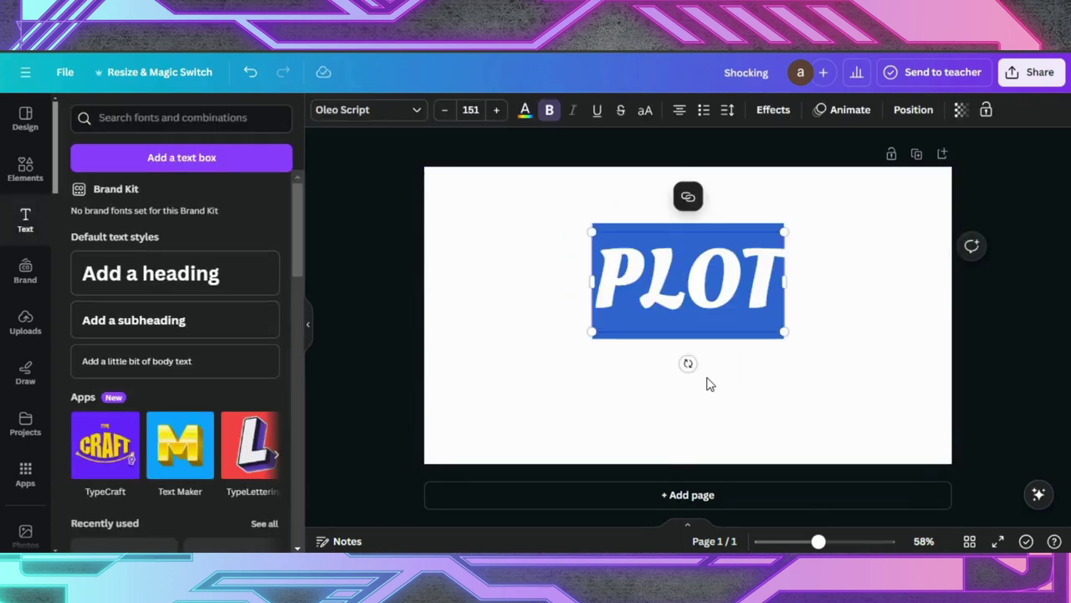
{"action": "key", "text": "Escape"}
{"action": "left_click", "coordinate": [662, 196]}
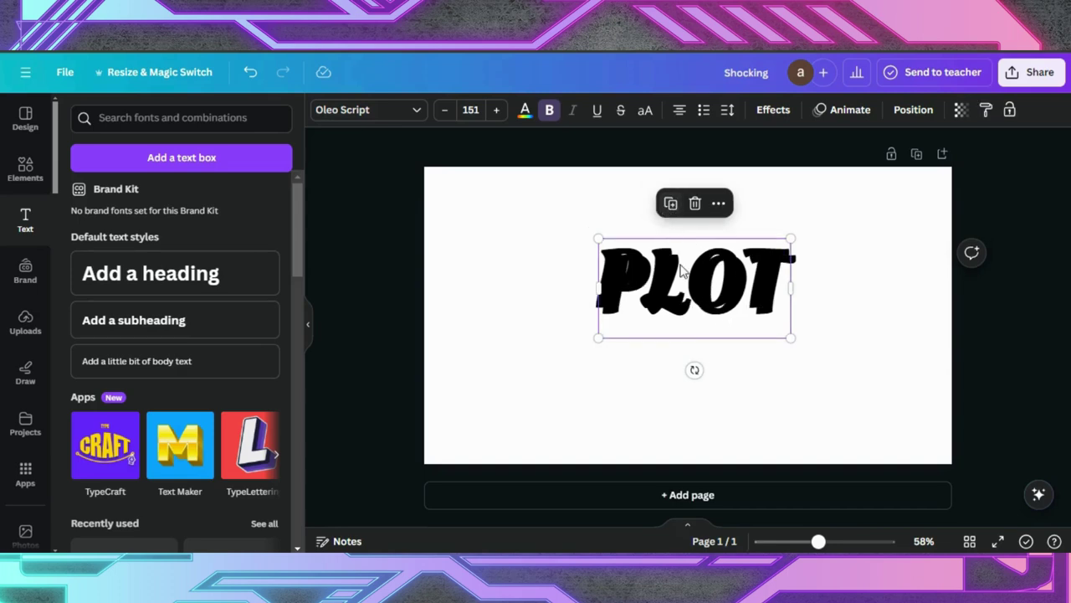
{"action": "left_click_drag", "start_coordinate": [682, 269], "coordinate": [680, 338]}
{"action": "double_click", "coordinate": [680, 339]}
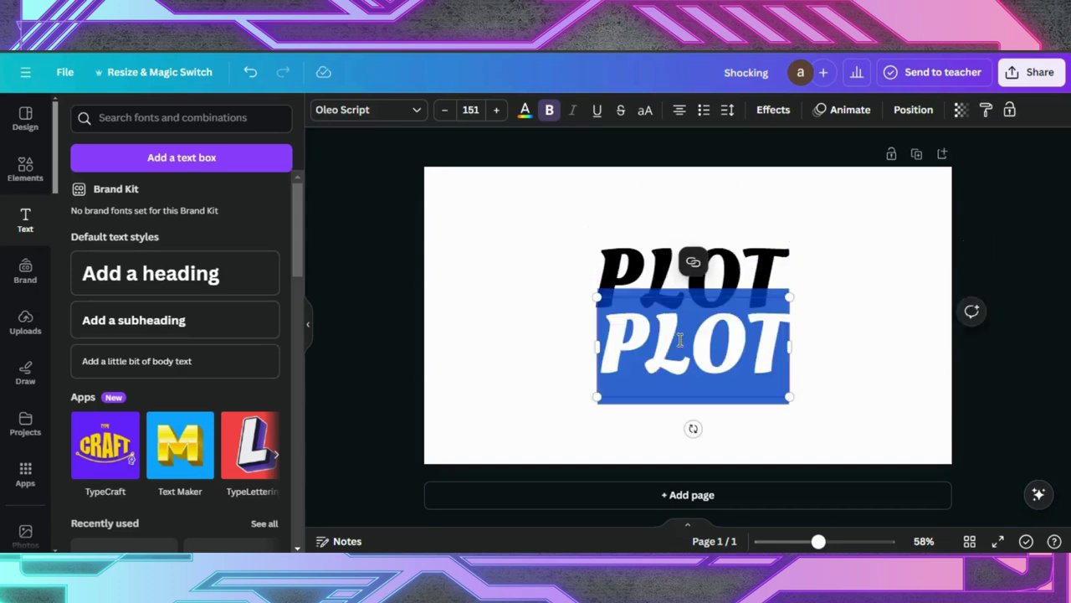
{"action": "type", "text": "Pulse"}
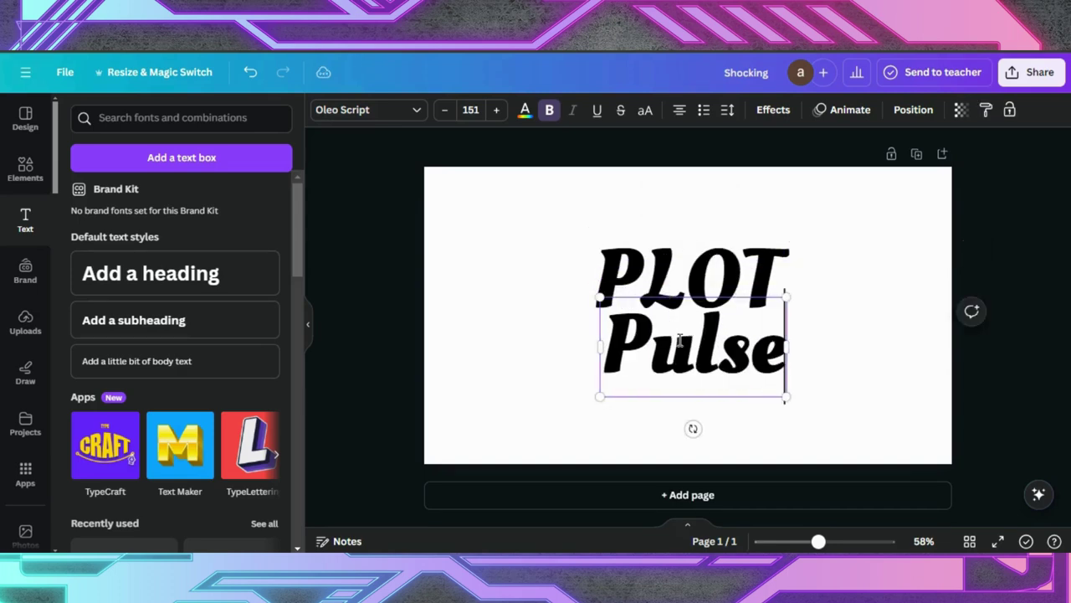
{"action": "left_click", "coordinate": [820, 346]}
{"action": "left_click_drag", "start_coordinate": [739, 343], "coordinate": [725, 337]}
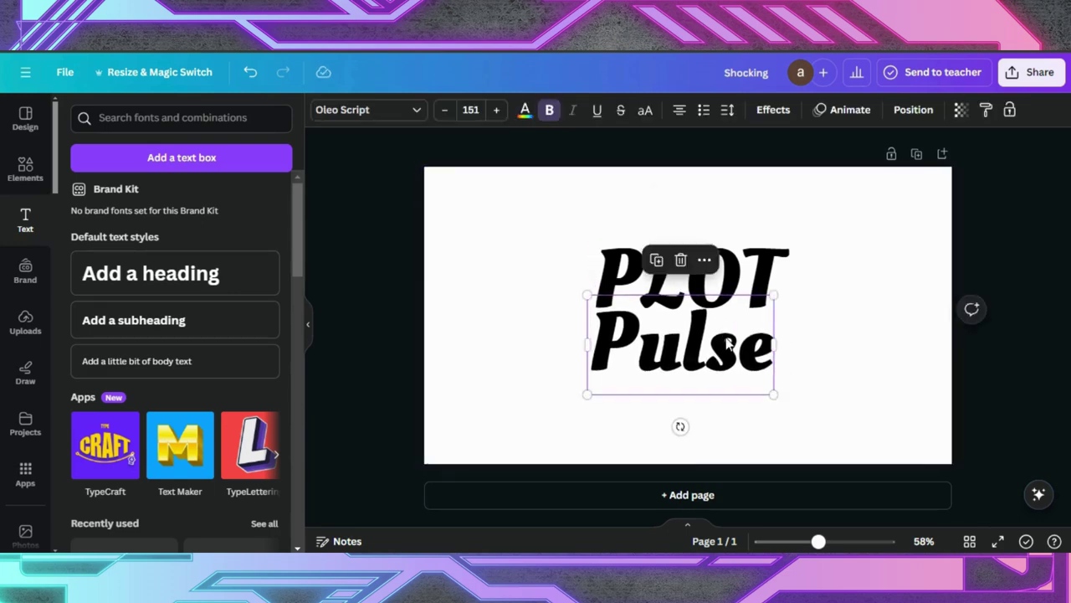
- Apply the Outline effect to the PLOT text in black with a thickness of 200
{"action": "left_click", "coordinate": [736, 284]}
{"action": "left_click", "coordinate": [775, 111]}
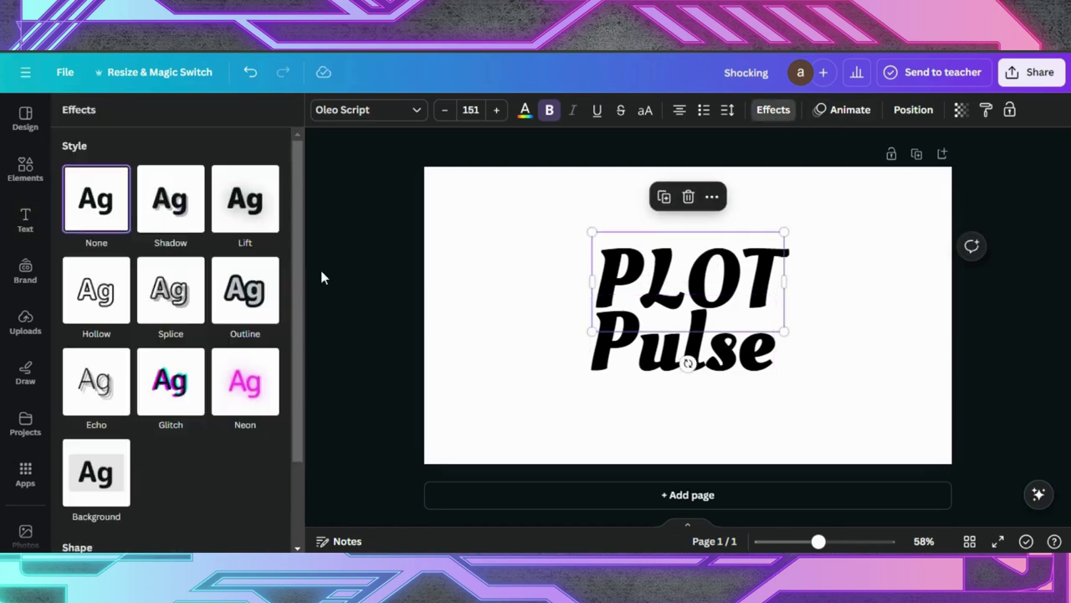
{"action": "left_click", "coordinate": [217, 308]}
{"action": "left_click", "coordinate": [267, 414]}
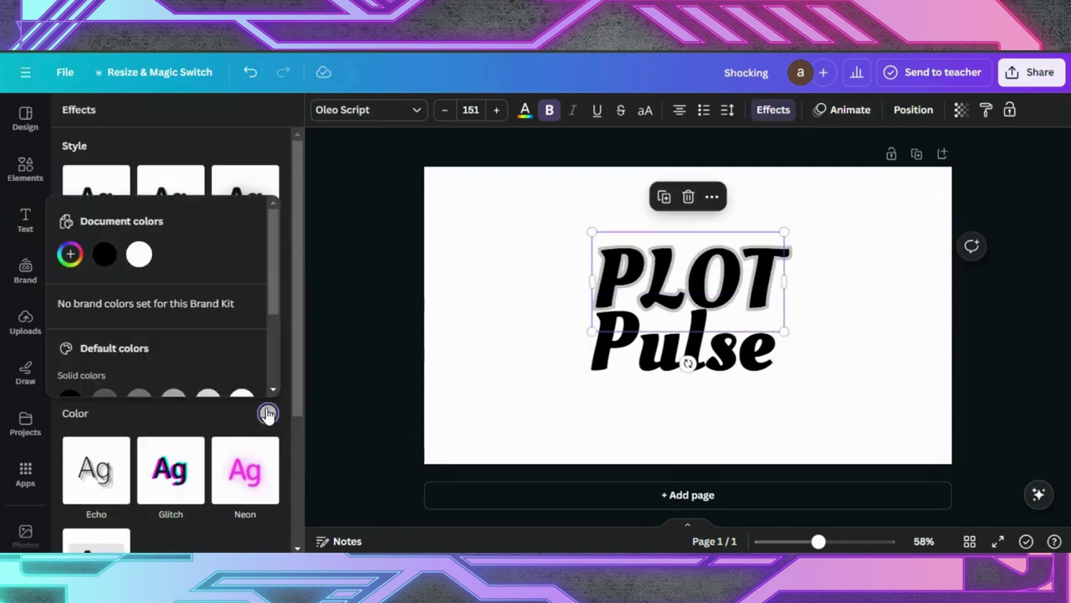
{"action": "left_click", "coordinate": [109, 259]}
{"action": "left_click", "coordinate": [159, 140]}
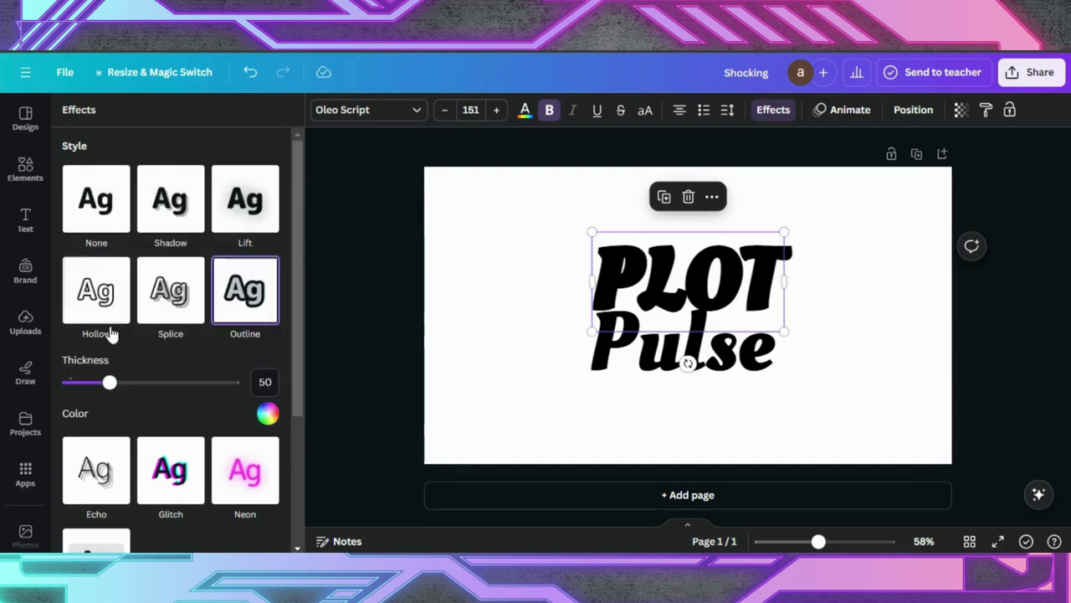
{"action": "left_click_drag", "start_coordinate": [107, 381], "coordinate": [330, 366]}
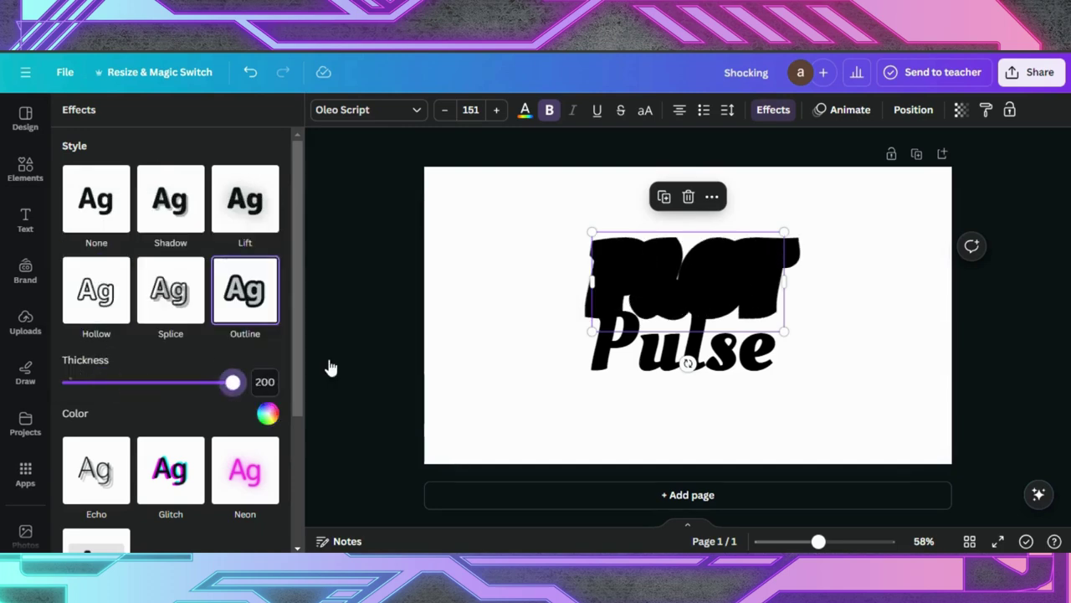
- Copy the PLOT text's style onto the Pulse text
{"action": "left_click", "coordinate": [642, 378]}
{"action": "left_click", "coordinate": [610, 259]}
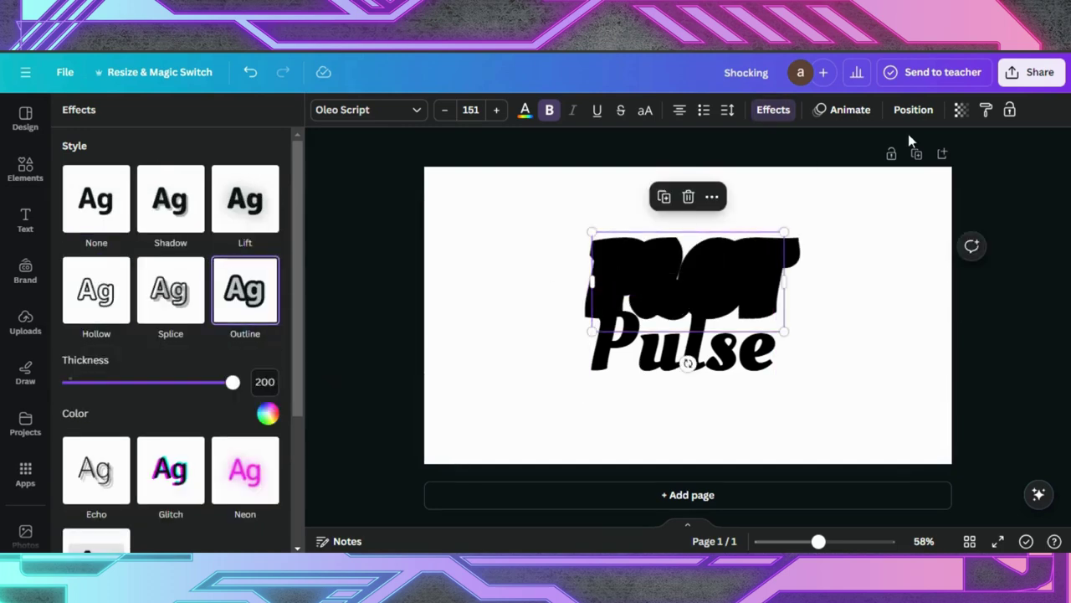
{"action": "left_click", "coordinate": [986, 110]}
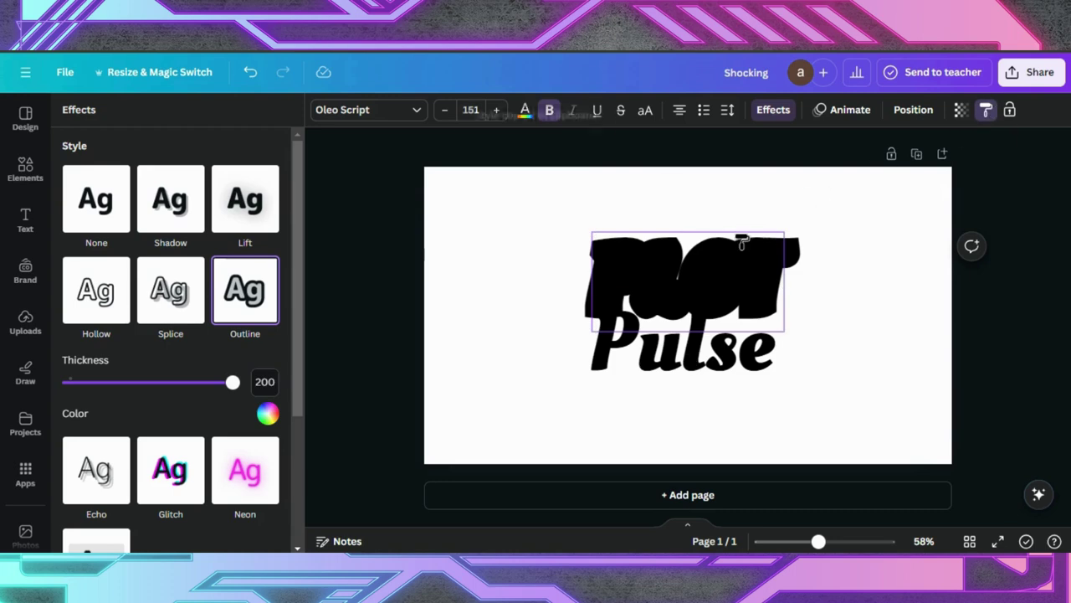
{"action": "left_click", "coordinate": [675, 348]}
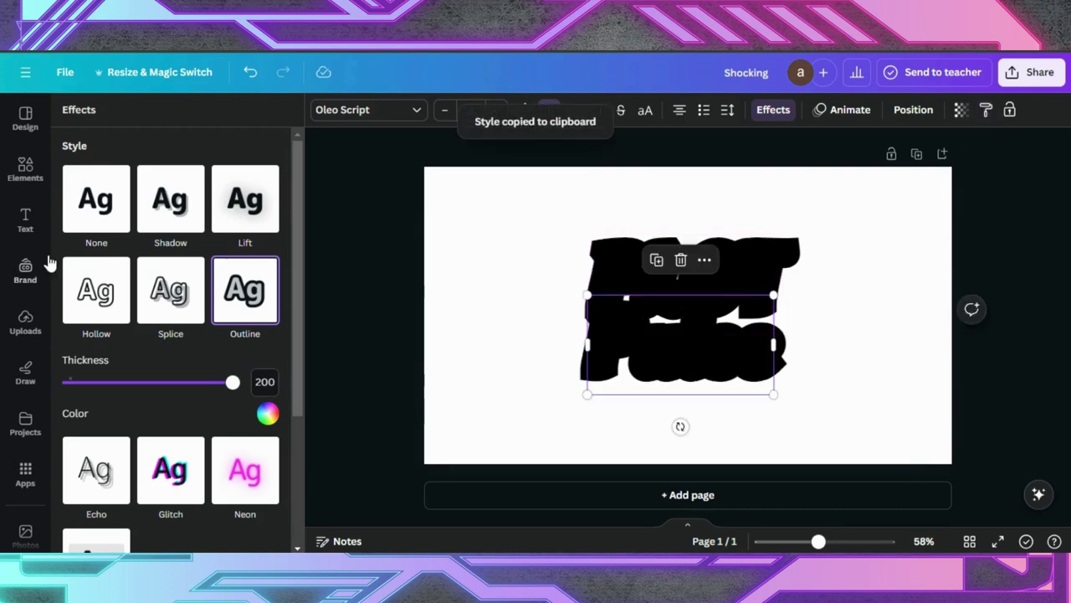
- Add a square shape over the outlined words and widen it on both sides to fill the gaps between the letters
{"action": "left_click", "coordinate": [26, 167]}
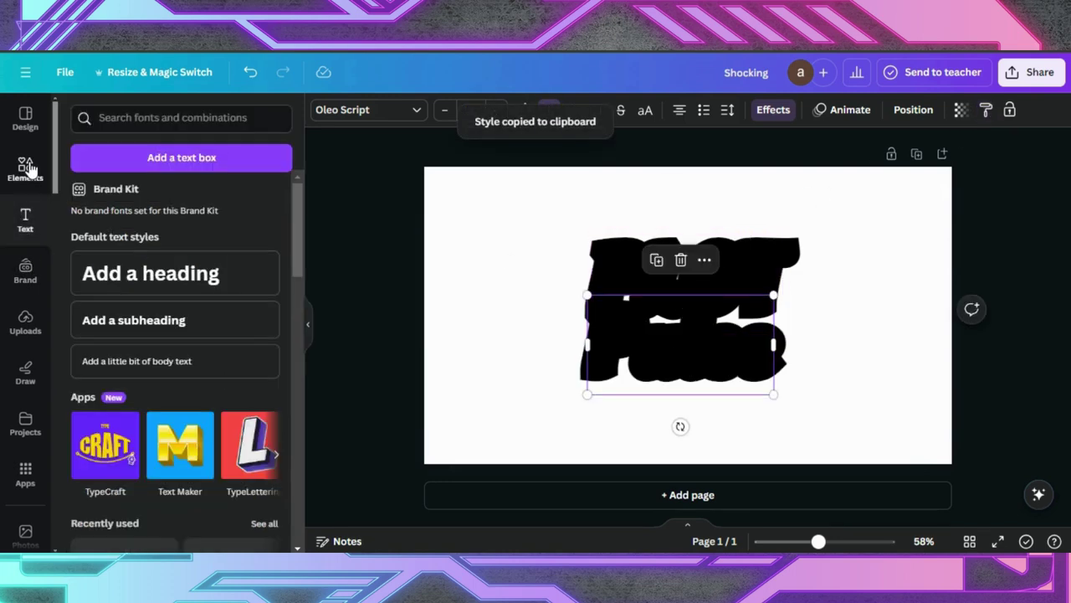
{"action": "scroll", "coordinate": [152, 215], "scroll_direction": "down", "scroll_amount": 1}
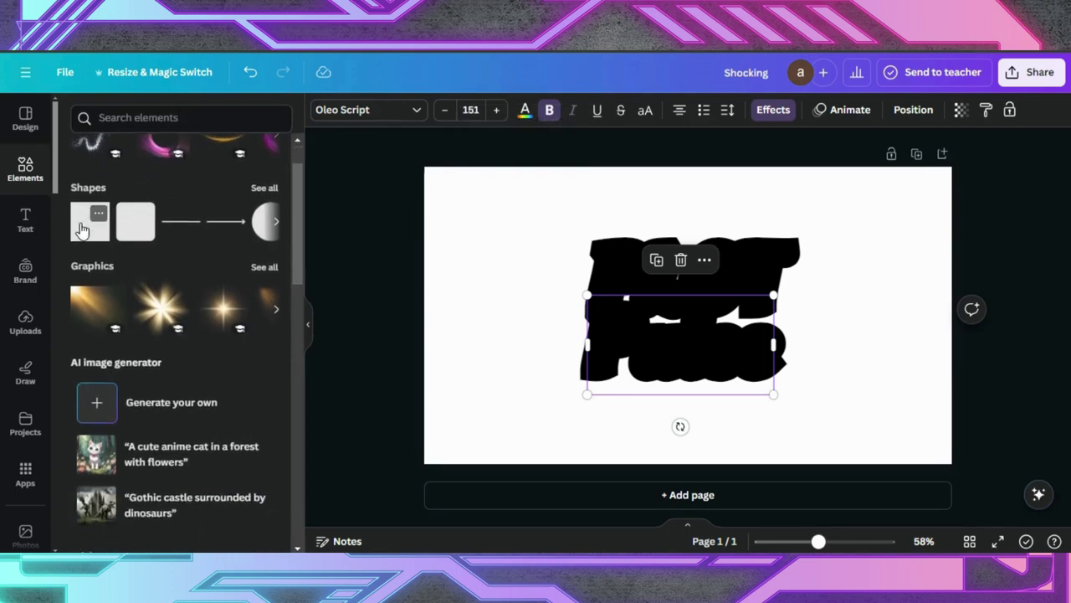
{"action": "left_click", "coordinate": [81, 229]}
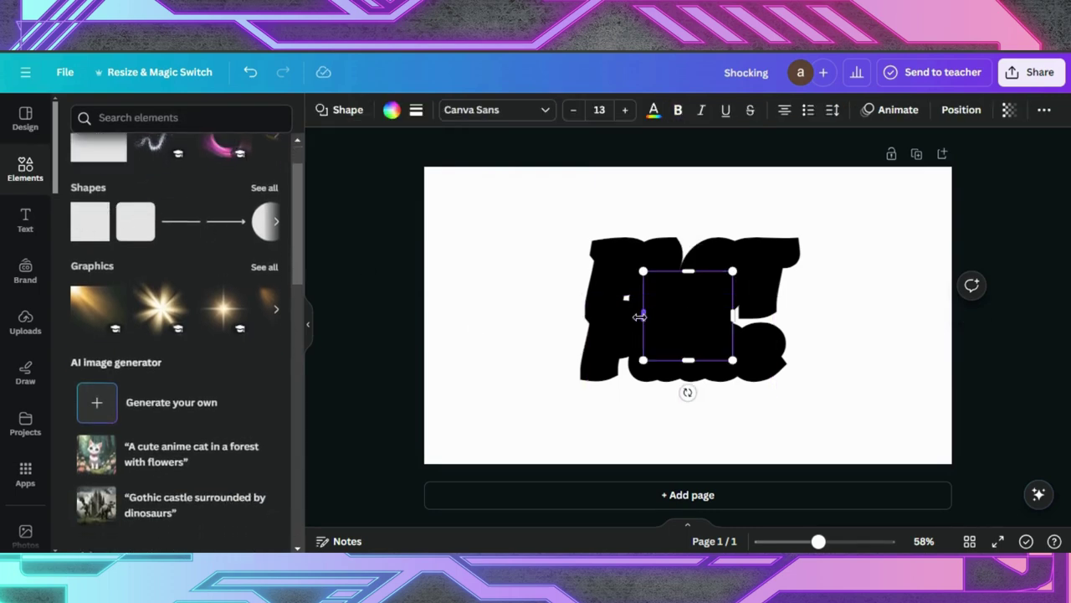
{"action": "left_click_drag", "start_coordinate": [640, 316], "coordinate": [600, 316]}
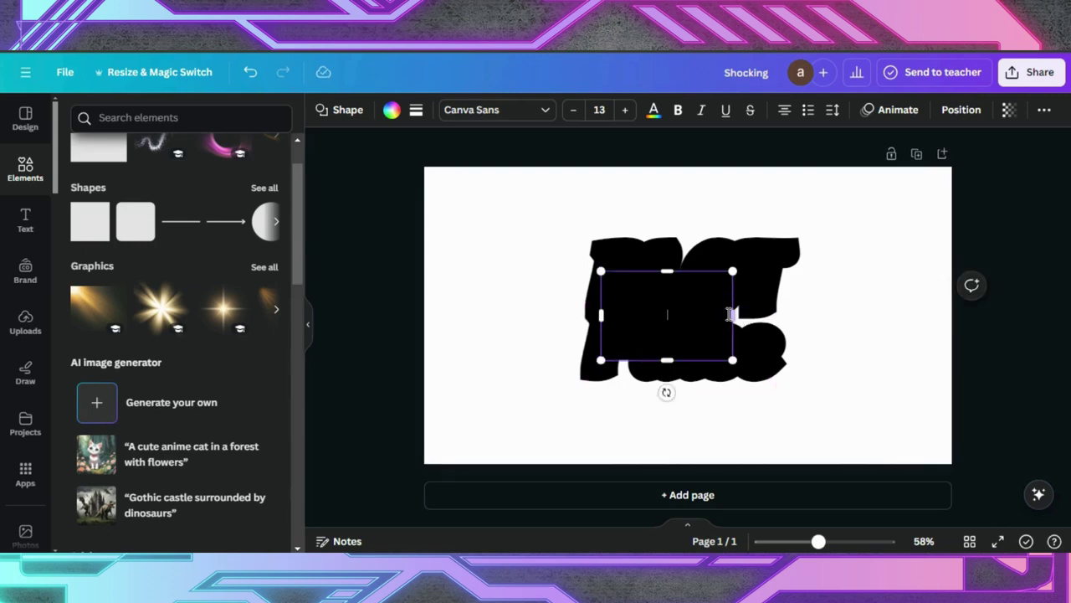
{"action": "left_click_drag", "start_coordinate": [730, 313], "coordinate": [757, 310]}
- Download the black silhouette design as a PNG at size 1 with a transparent background
{"action": "left_click", "coordinate": [1031, 72]}
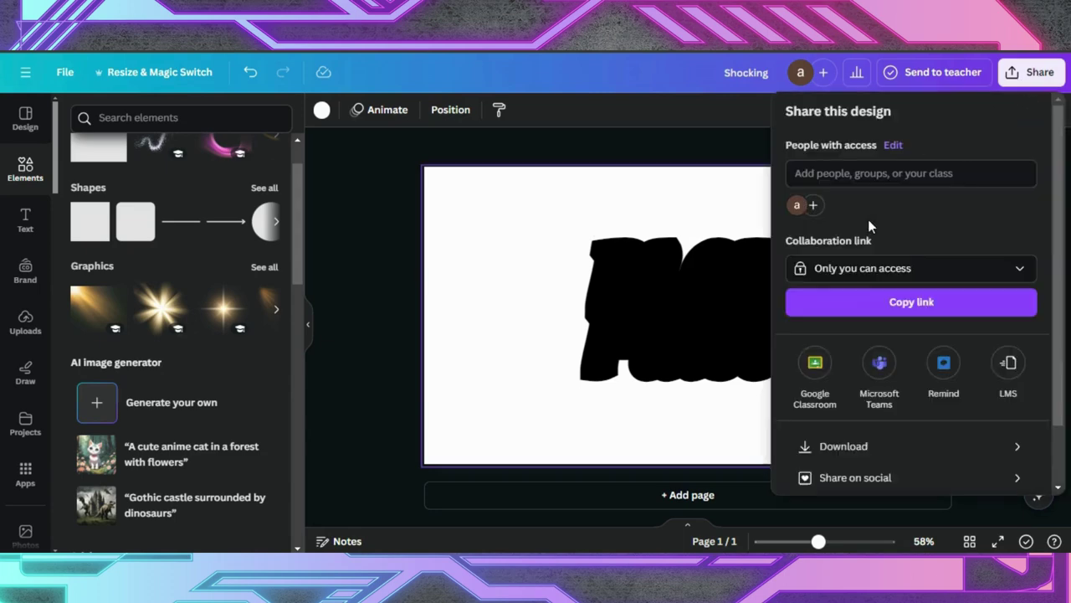
{"action": "scroll", "coordinate": [867, 219], "scroll_direction": "down", "scroll_amount": 2}
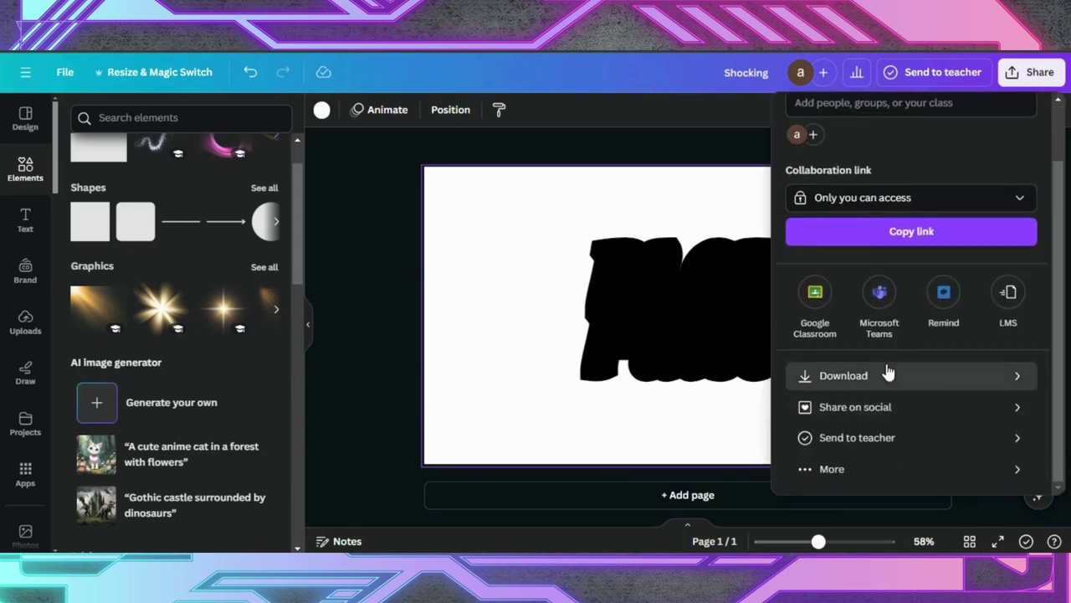
{"action": "left_click", "coordinate": [888, 373]}
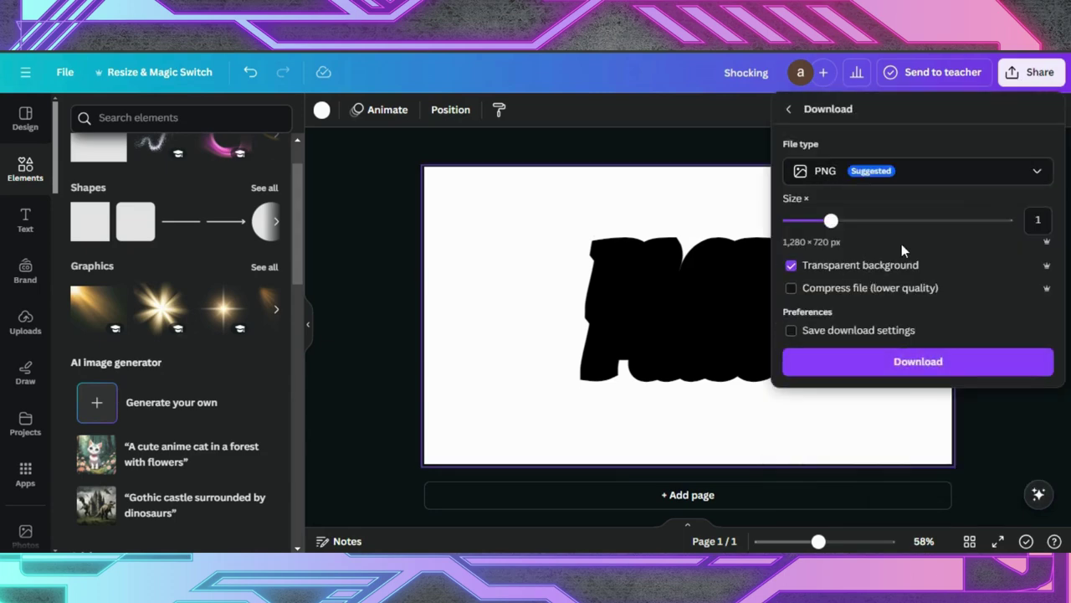
{"action": "left_click", "coordinate": [882, 361]}
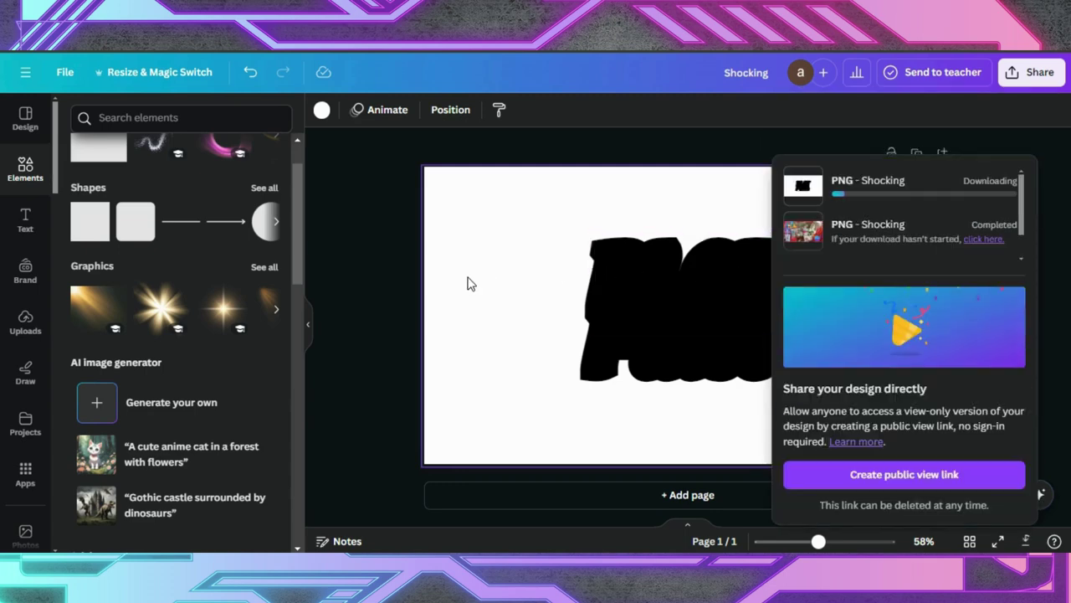
{"action": "left_click", "coordinate": [469, 285]}
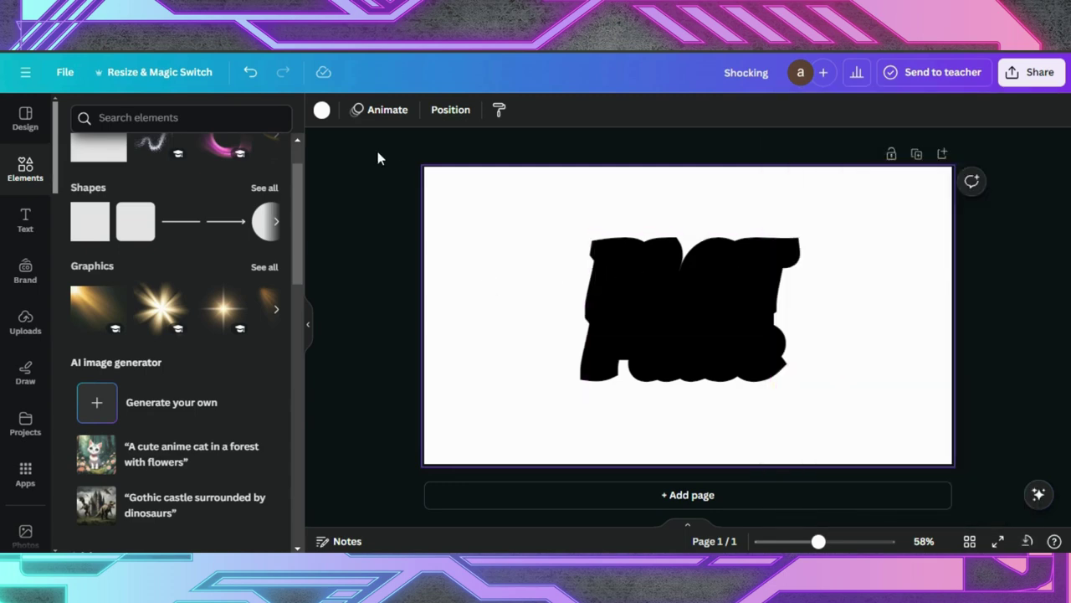
- Undo the square shape, the style copied to Pulse and the thickened outline on PLOT
{"action": "left_click", "coordinate": [250, 73]}
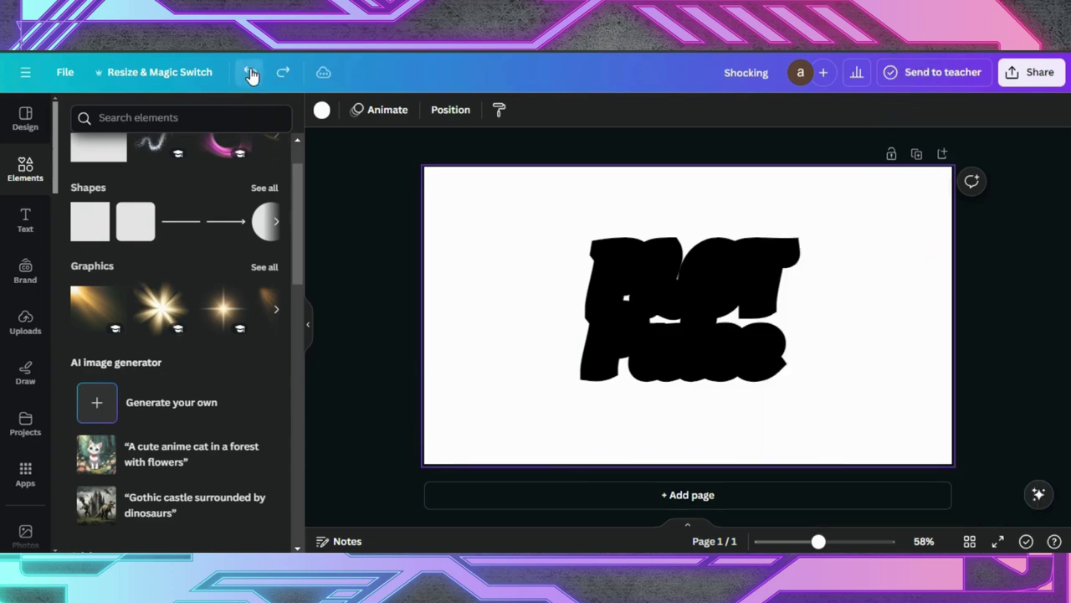
{"action": "left_click", "coordinate": [251, 72]}
{"action": "left_click", "coordinate": [250, 73]}
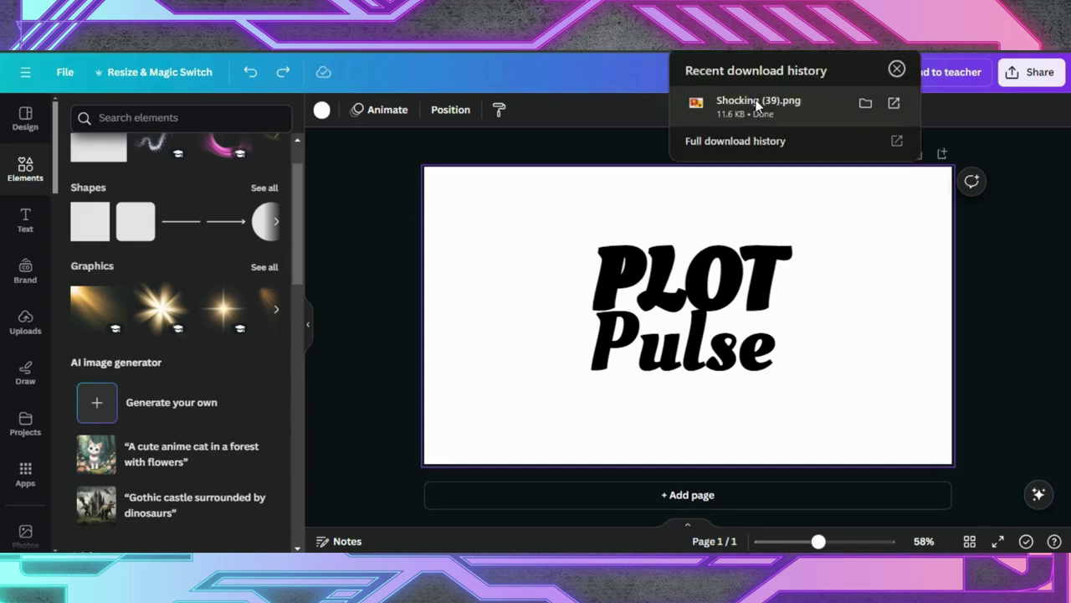
- Upload Shocking (39).png, insert it on a new second page and enlarge it to fill the page
{"action": "left_click_drag", "start_coordinate": [755, 105], "coordinate": [571, 502]}
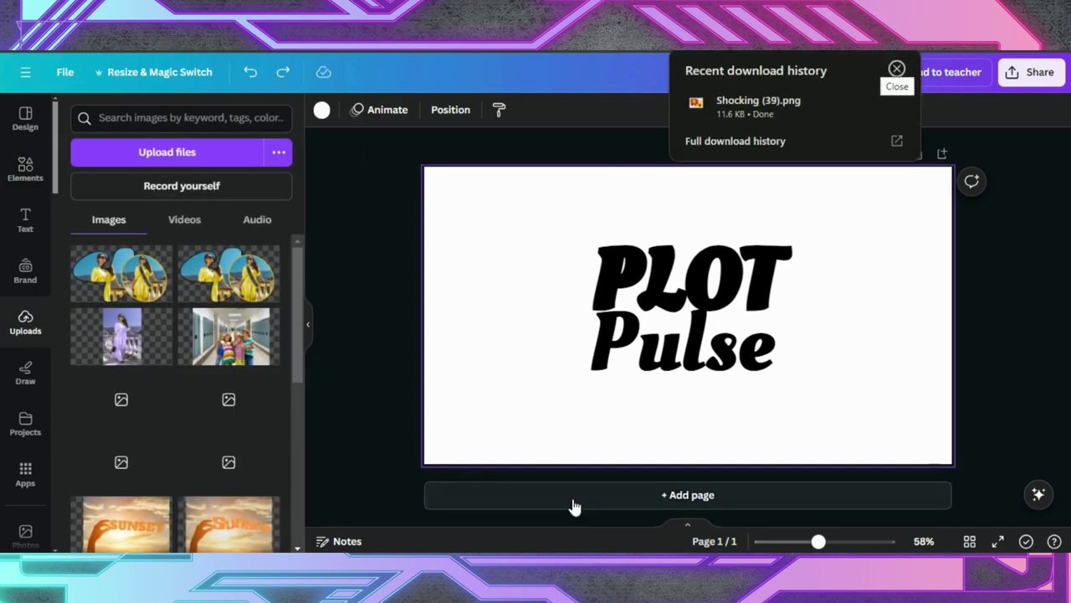
{"action": "left_click", "coordinate": [126, 280]}
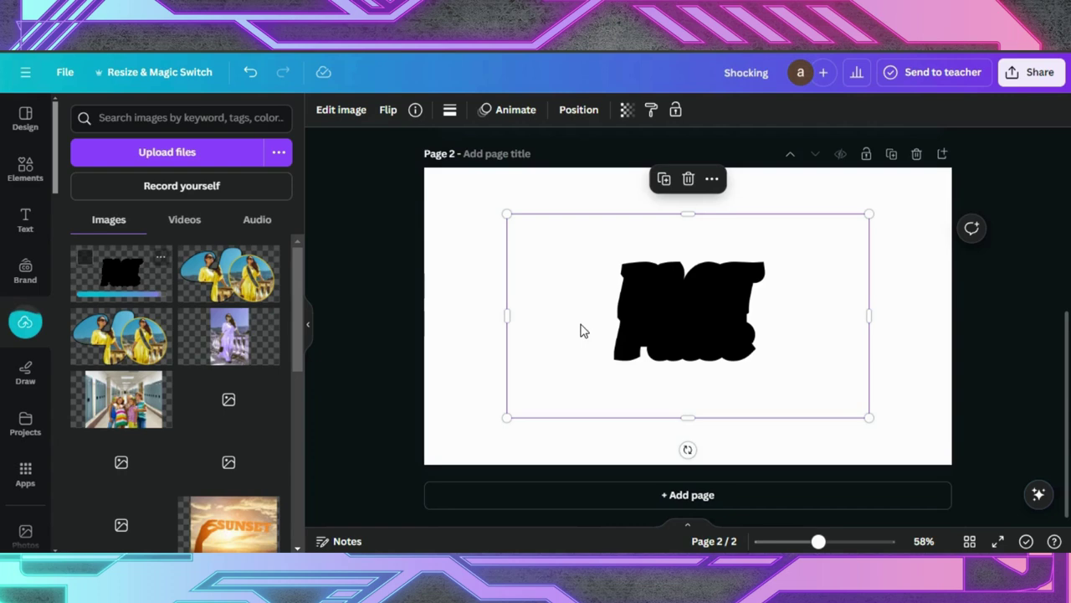
{"action": "left_click_drag", "start_coordinate": [590, 279], "coordinate": [507, 233]}
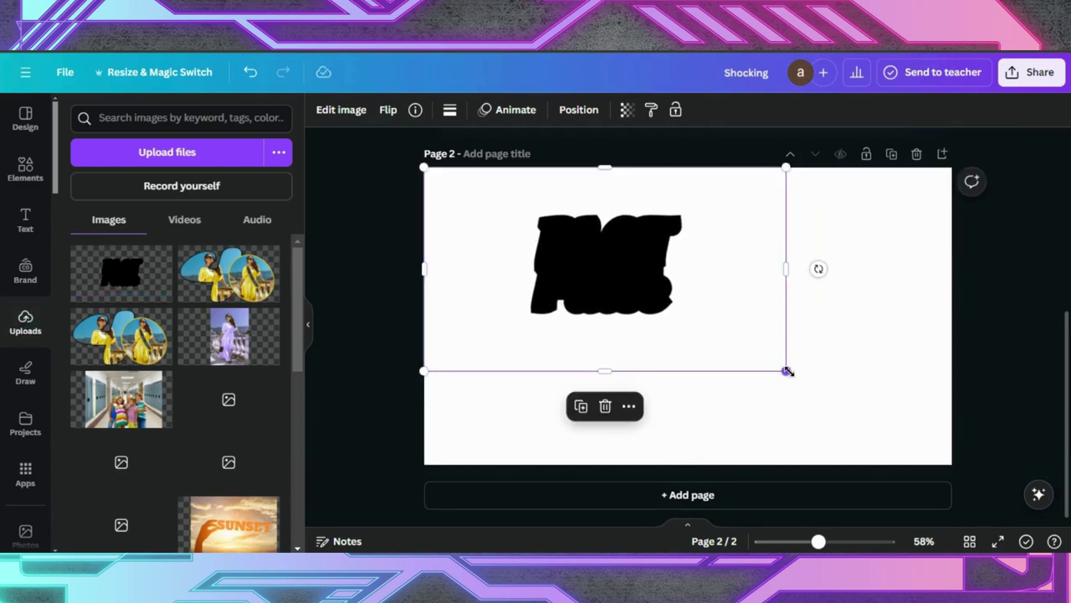
{"action": "left_click_drag", "start_coordinate": [787, 371], "coordinate": [963, 440]}
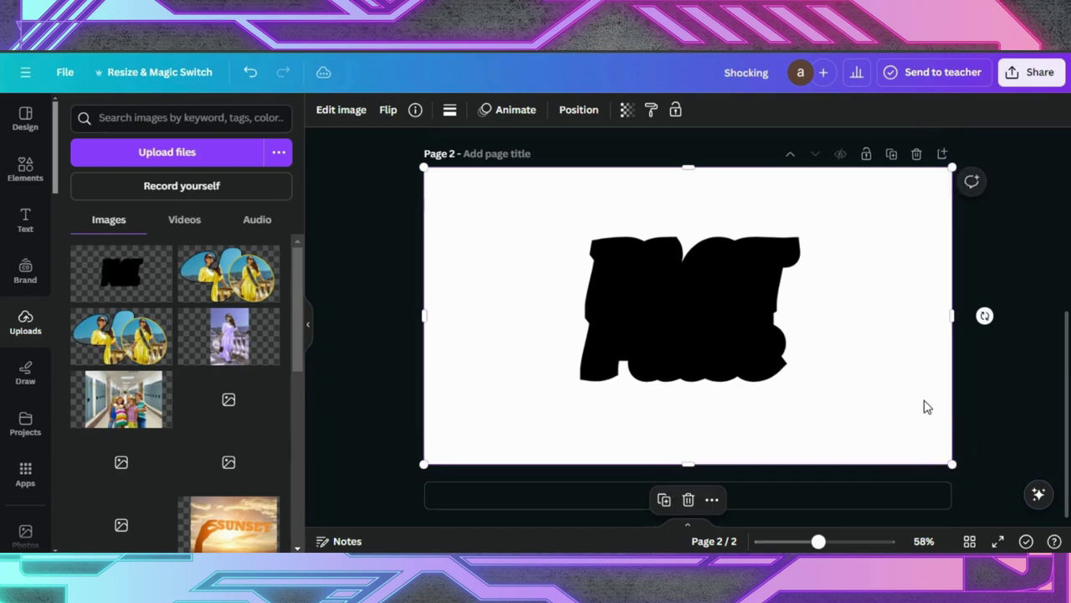
- Crop the silhouette image on page 2 from all four sides, leaving a margin around the black shape
{"action": "left_click_drag", "start_coordinate": [953, 317], "coordinate": [861, 316]}
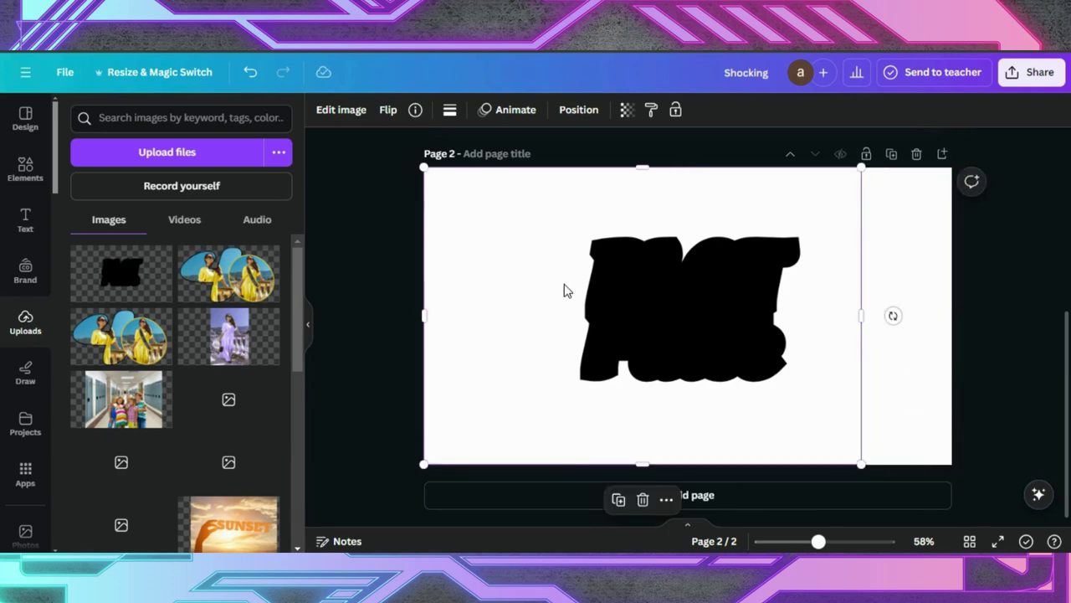
{"action": "left_click_drag", "start_coordinate": [424, 316], "coordinate": [540, 311]}
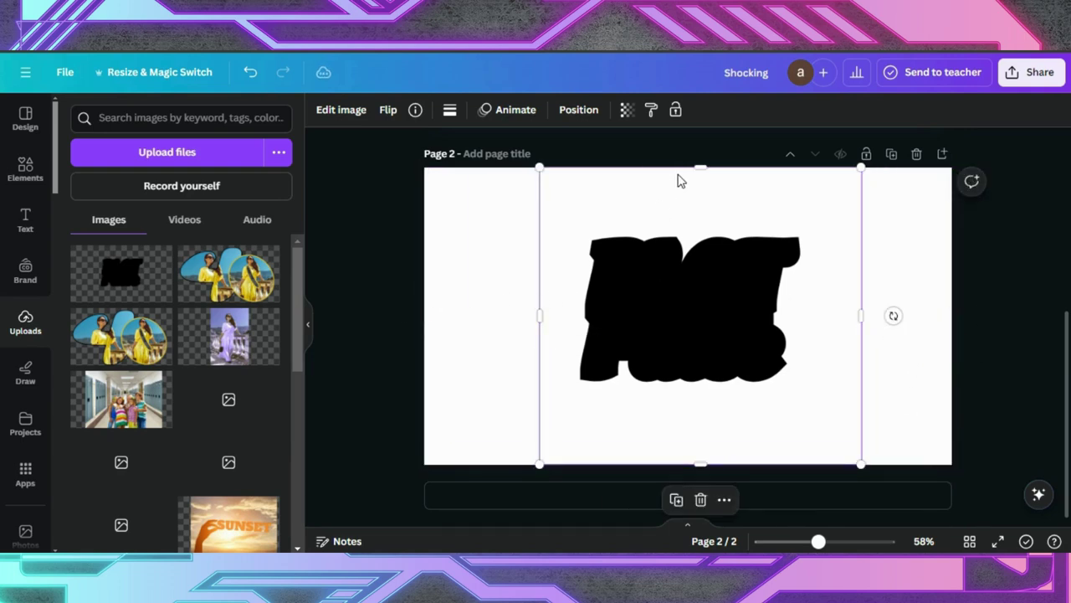
{"action": "left_click_drag", "start_coordinate": [702, 170], "coordinate": [701, 198]}
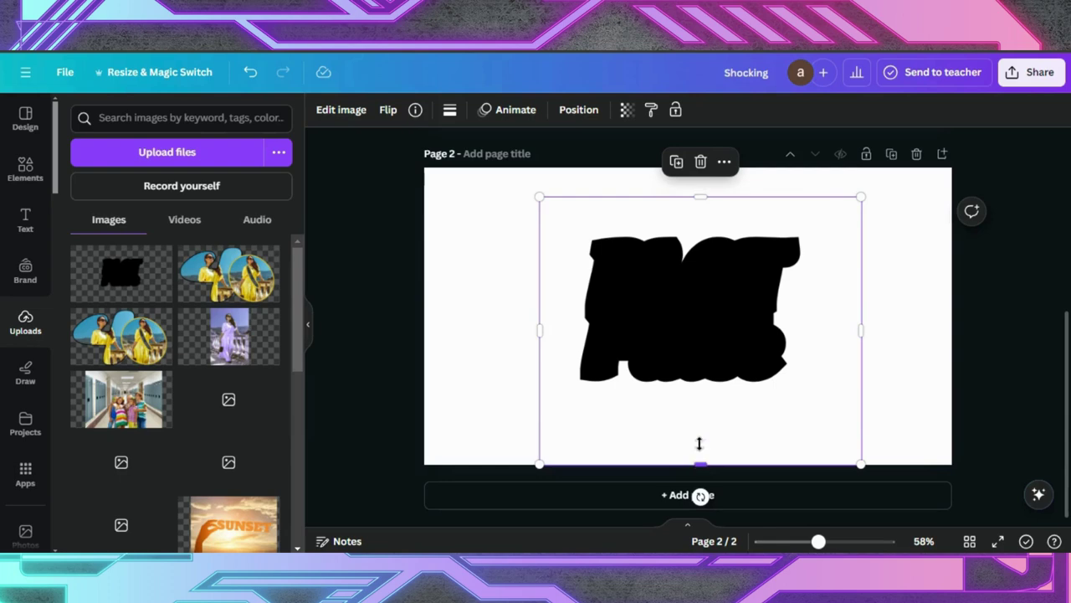
{"action": "left_click_drag", "start_coordinate": [700, 444], "coordinate": [701, 412]}
- Change the background of page 2 to black #000000
{"action": "left_click", "coordinate": [486, 352]}
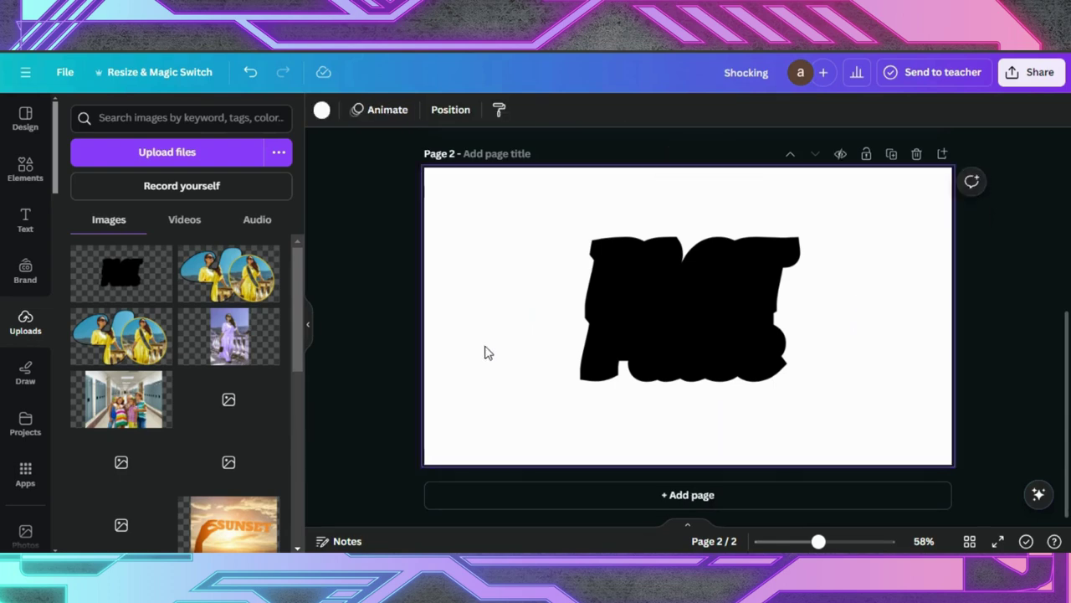
{"action": "left_click", "coordinate": [322, 111]}
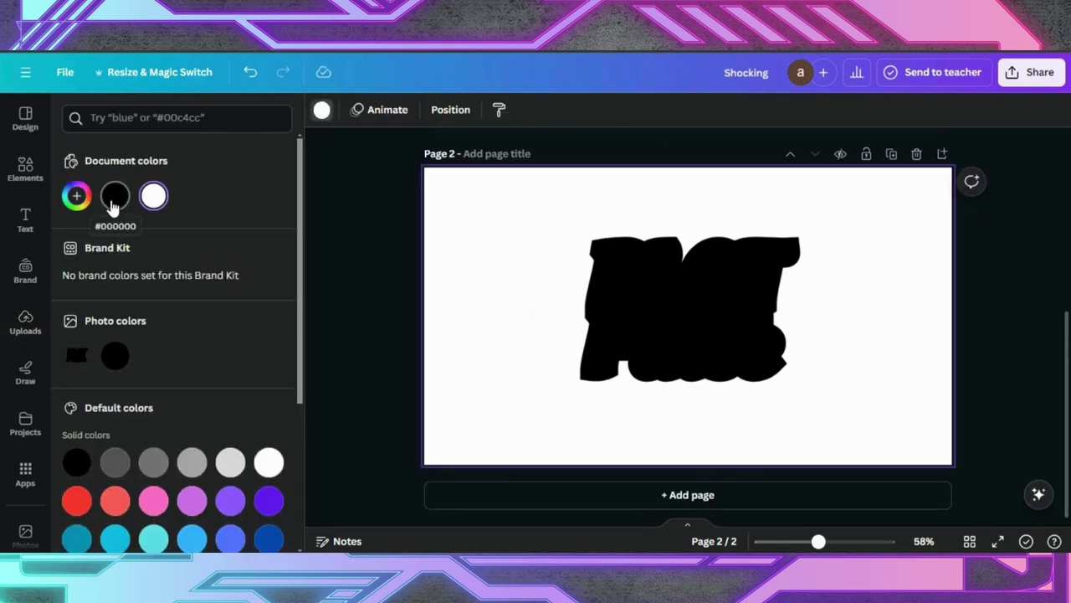
{"action": "left_click", "coordinate": [114, 196]}
- Apply a Glow shadow to the silhouette image and set the glow color to white #FFFFFF
{"action": "left_click", "coordinate": [649, 318]}
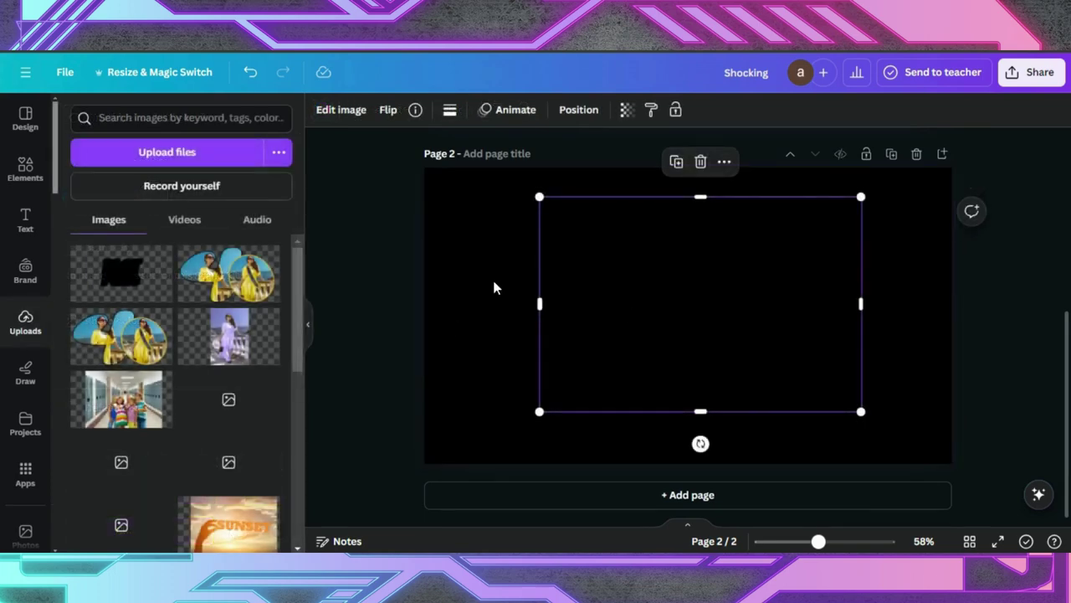
{"action": "left_click", "coordinate": [333, 113]}
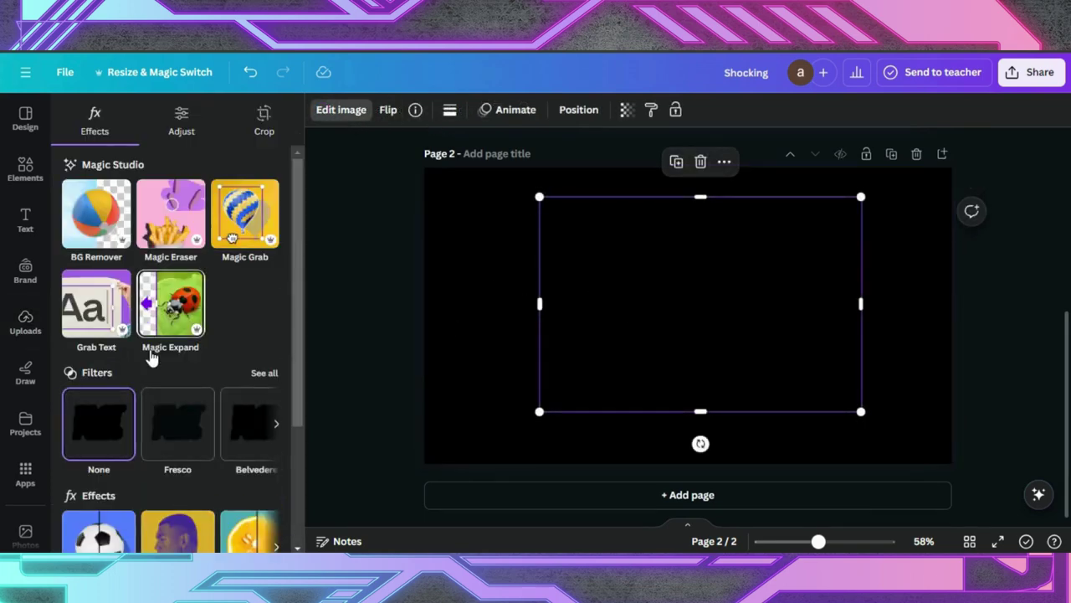
{"action": "scroll", "coordinate": [147, 352], "scroll_direction": "down", "scroll_amount": 3}
{"action": "left_click", "coordinate": [99, 370]}
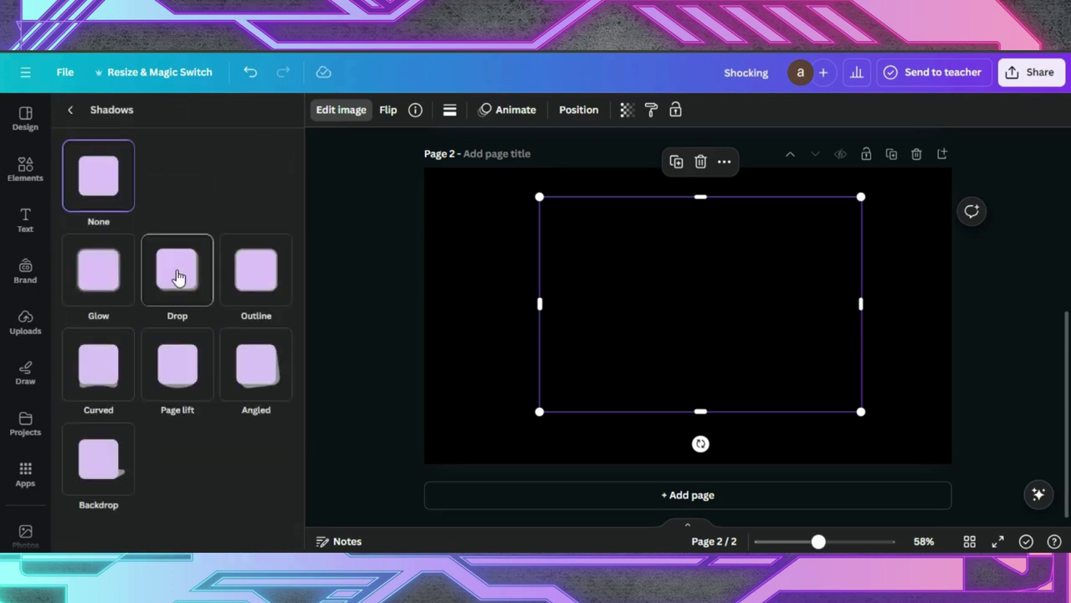
{"action": "left_click", "coordinate": [106, 274]}
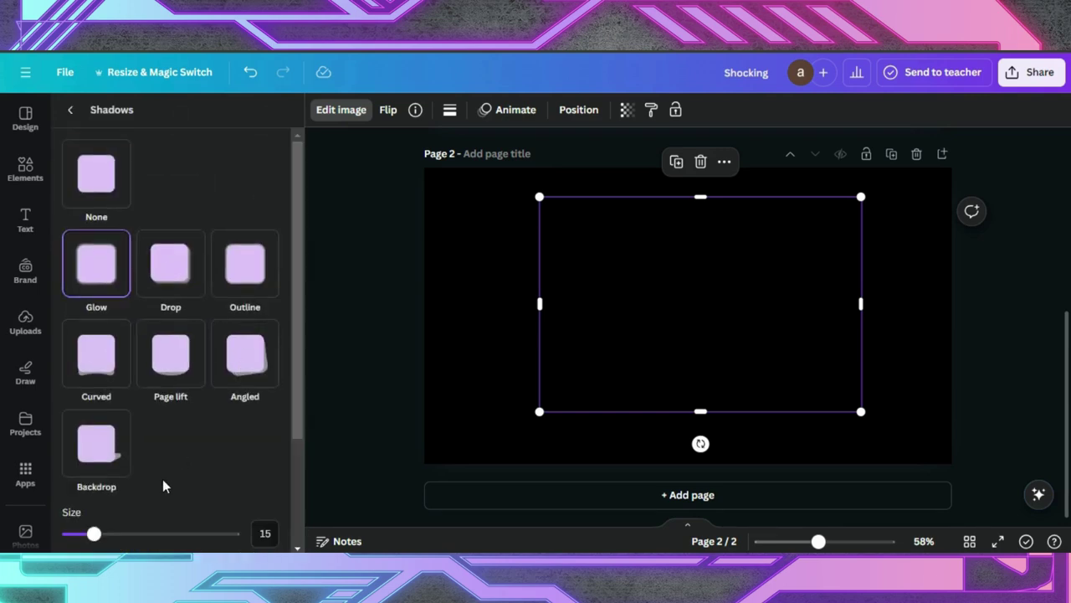
{"action": "scroll", "coordinate": [163, 478], "scroll_direction": "down", "scroll_amount": 2}
{"action": "left_click", "coordinate": [268, 478]}
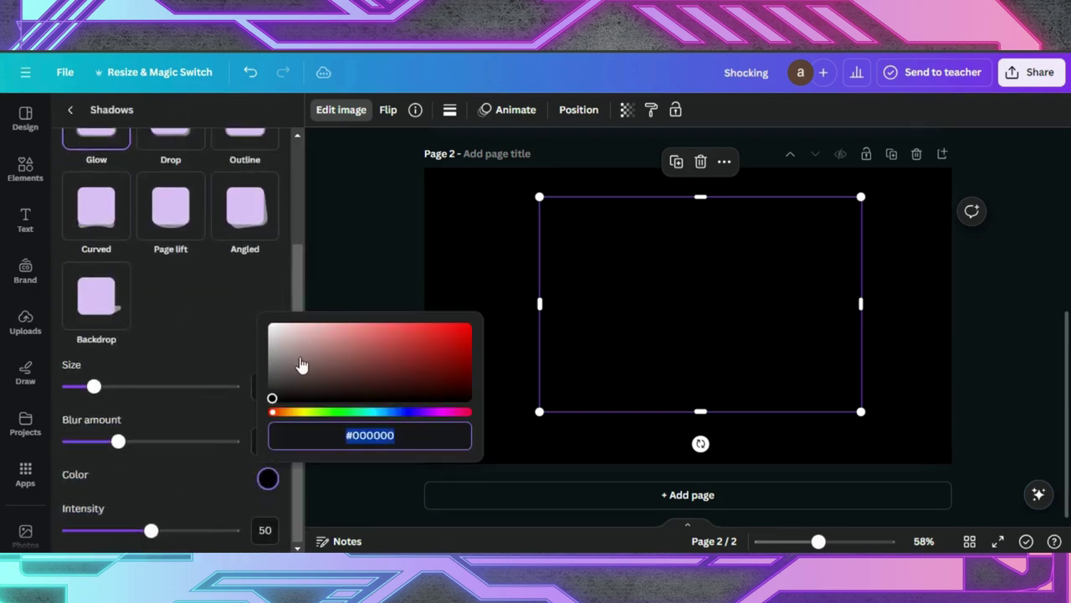
{"action": "left_click", "coordinate": [277, 327]}
{"action": "left_click_drag", "start_coordinate": [277, 328], "coordinate": [241, 311]}
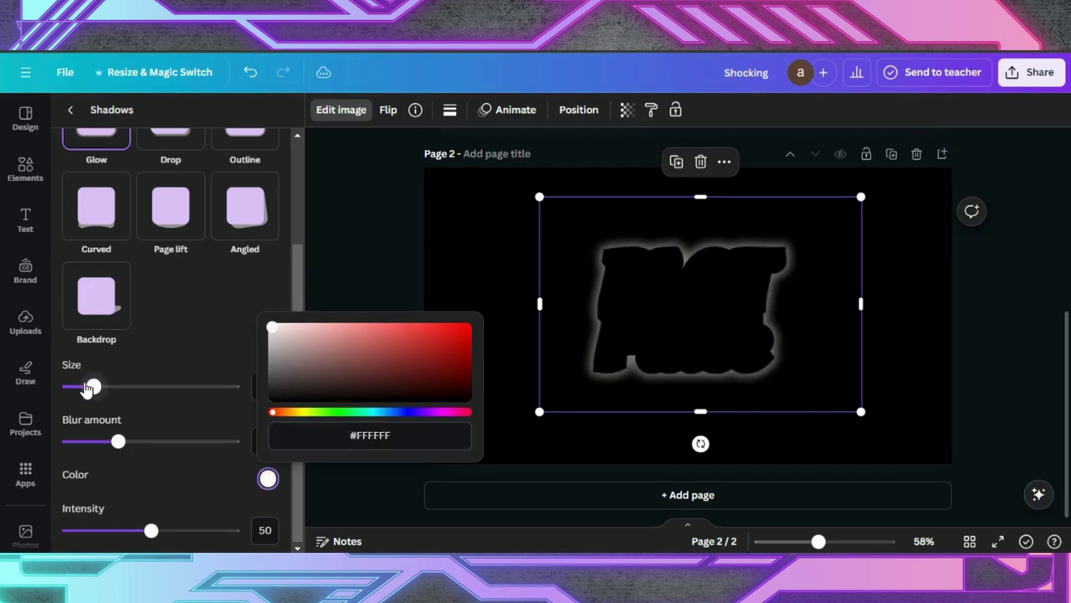
- Set the silhouette's glow to size 100, blur amount 0 and intensity 100 for a solid white border
{"action": "left_click_drag", "start_coordinate": [94, 387], "coordinate": [133, 385]}
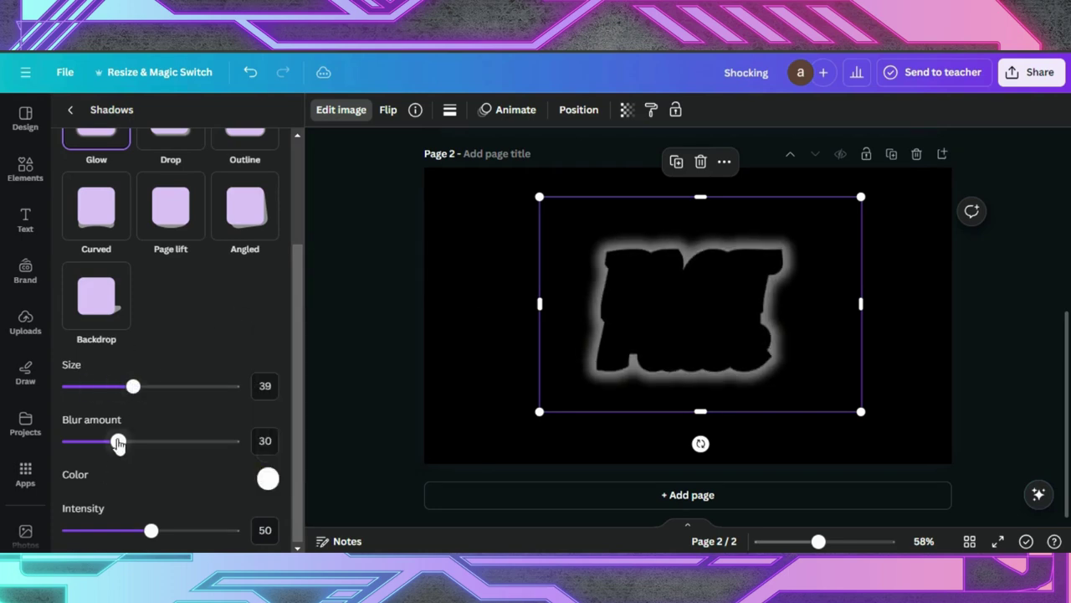
{"action": "left_click_drag", "start_coordinate": [117, 441], "coordinate": [4, 454]}
{"action": "left_click_drag", "start_coordinate": [151, 530], "coordinate": [232, 530]}
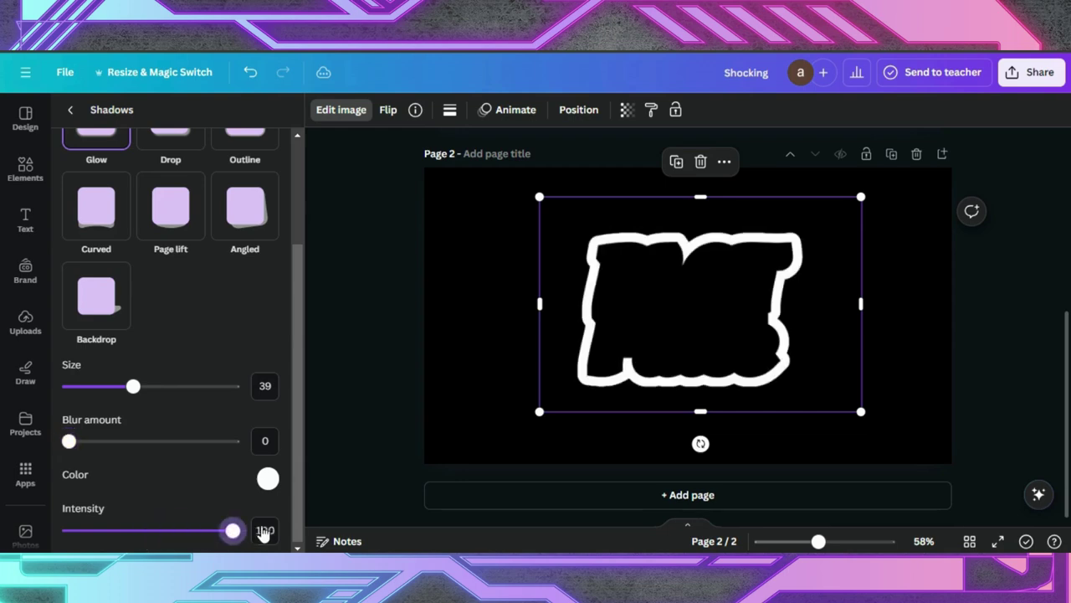
{"action": "left_click_drag", "start_coordinate": [133, 386], "coordinate": [255, 392]}
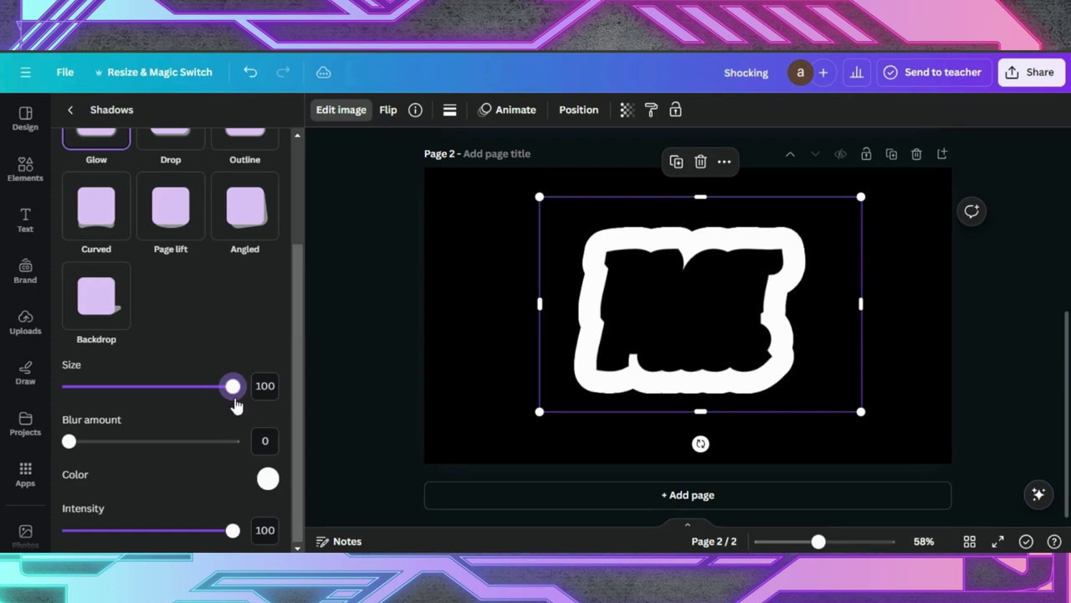
{"action": "left_click", "coordinate": [371, 371]}
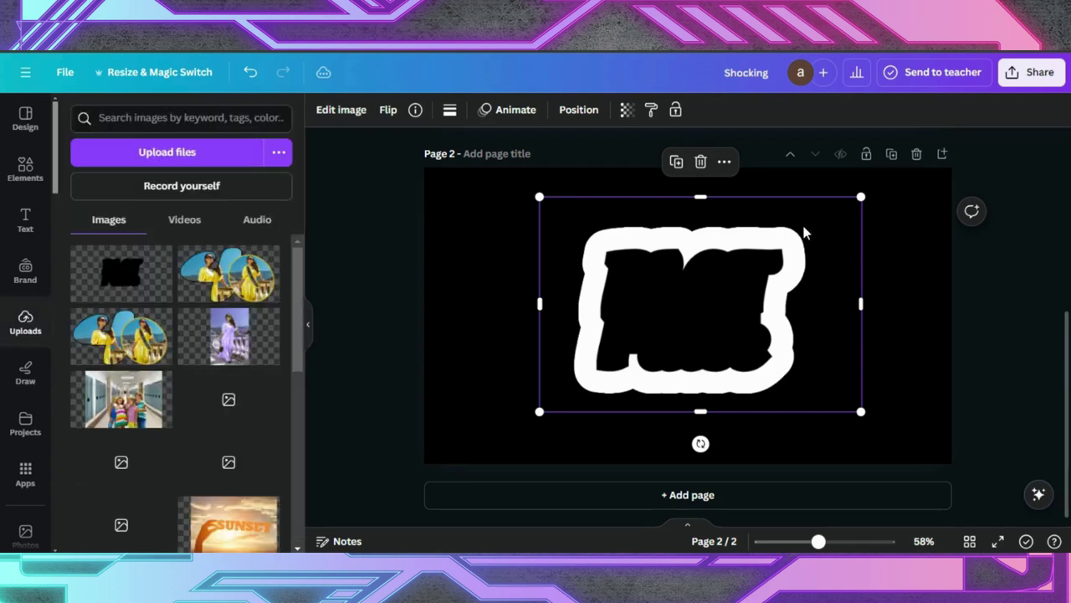
- Download only page 2 as a PNG at size 1 without a transparent background, and add that file to the uploads
{"action": "left_click", "coordinate": [1021, 87]}
{"action": "scroll", "coordinate": [904, 251], "scroll_direction": "down", "scroll_amount": 2}
{"action": "left_click", "coordinate": [808, 376]}
{"action": "left_click", "coordinate": [883, 264]}
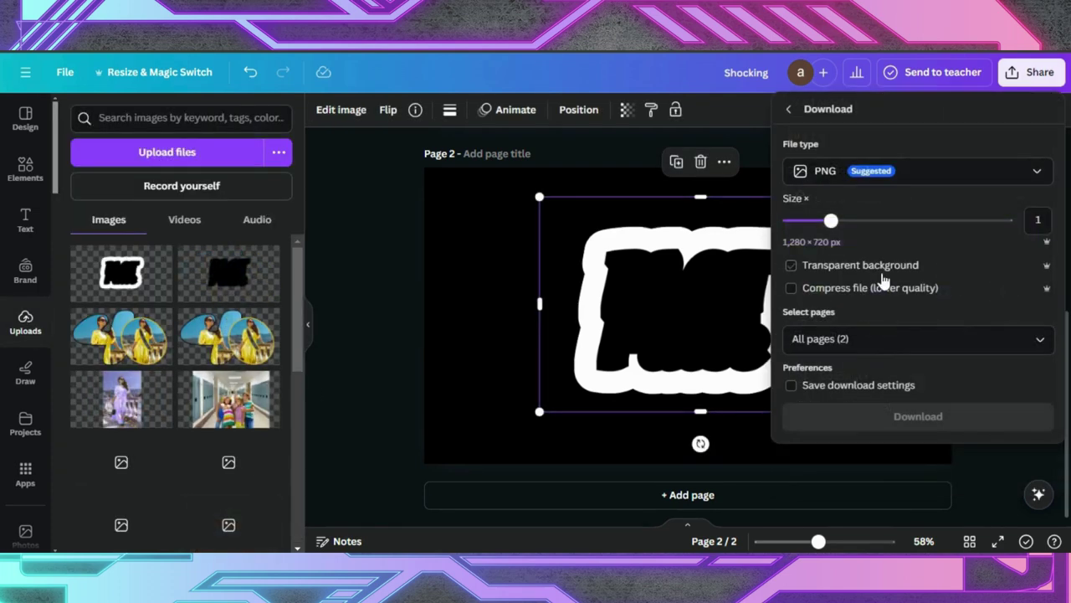
{"action": "left_click", "coordinate": [868, 339]}
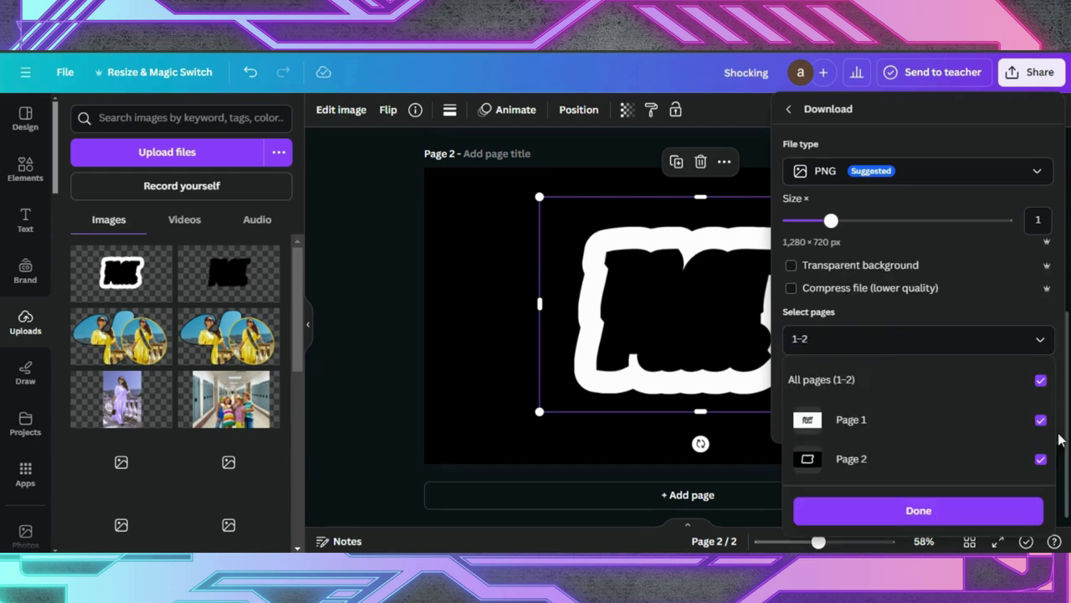
{"action": "left_click", "coordinate": [1040, 379]}
{"action": "left_click", "coordinate": [1040, 459]}
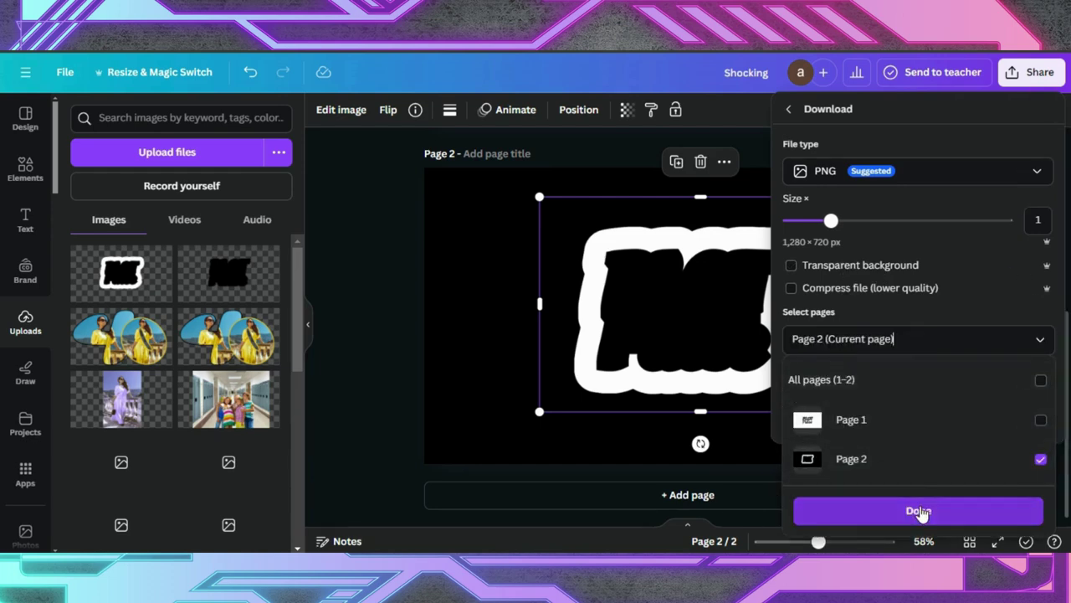
{"action": "left_click", "coordinate": [921, 512]}
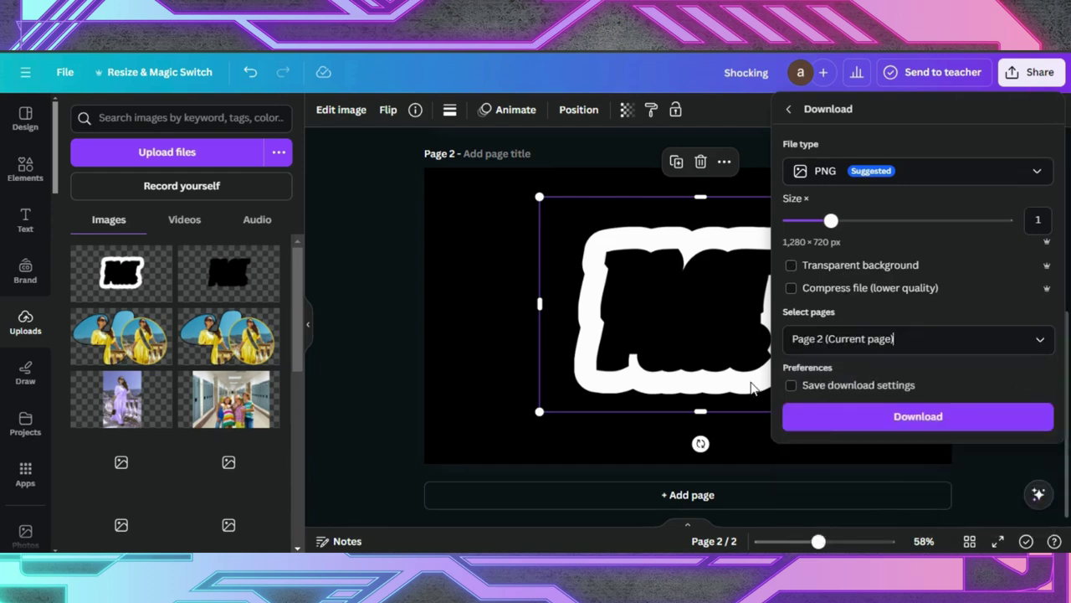
{"action": "left_click", "coordinate": [838, 426]}
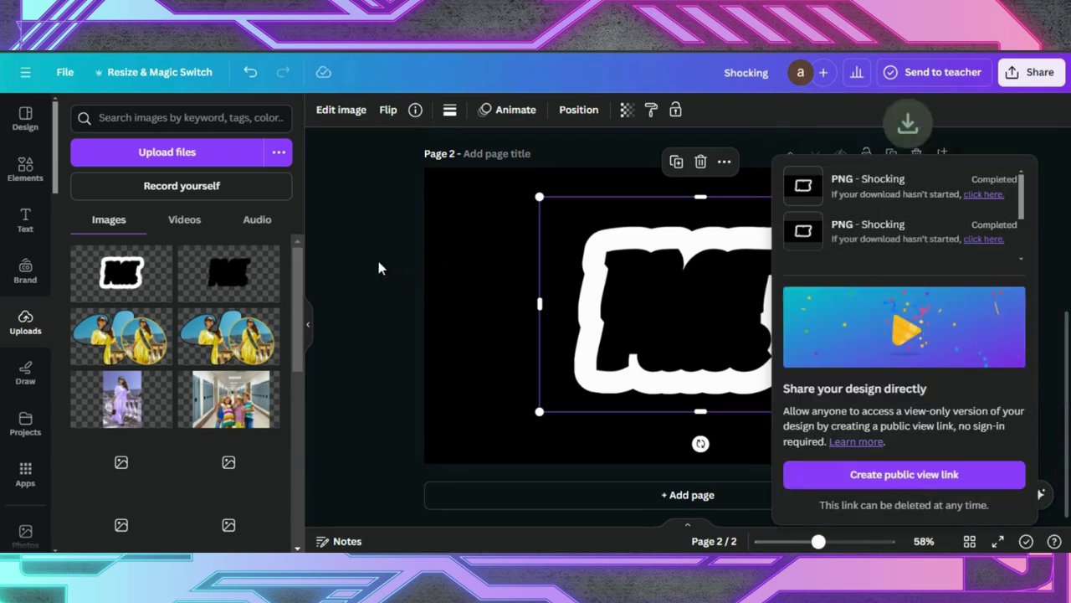
{"action": "left_click", "coordinate": [394, 261]}
{"action": "left_click_drag", "start_coordinate": [799, 92], "coordinate": [154, 305]}
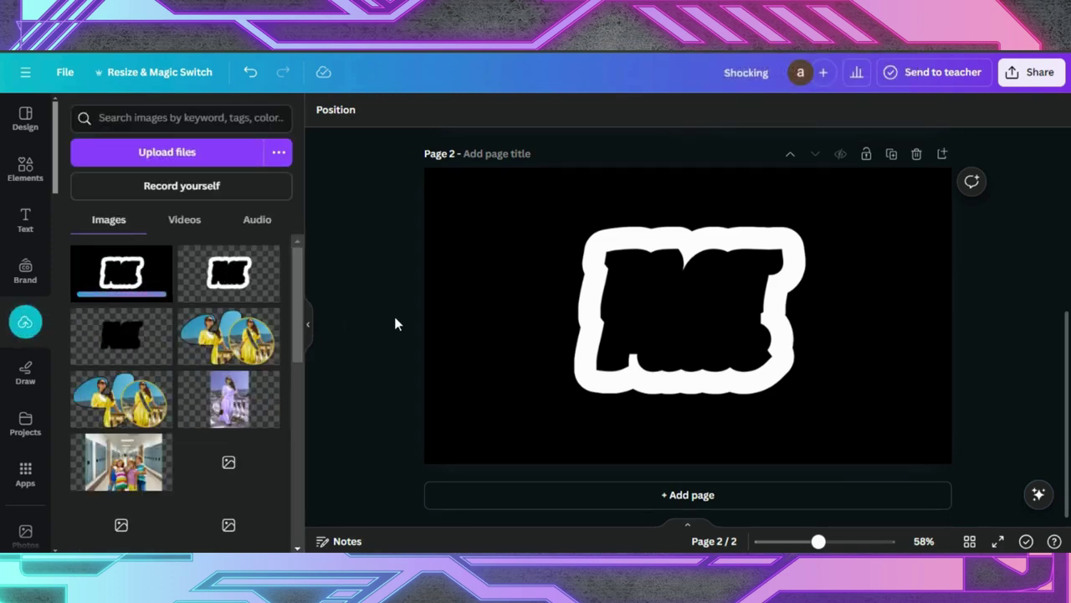
- Change the background of page 1 to the solid blue #2285A4
{"action": "scroll", "coordinate": [394, 316], "scroll_direction": "up", "scroll_amount": 5}
{"action": "left_click", "coordinate": [497, 282]}
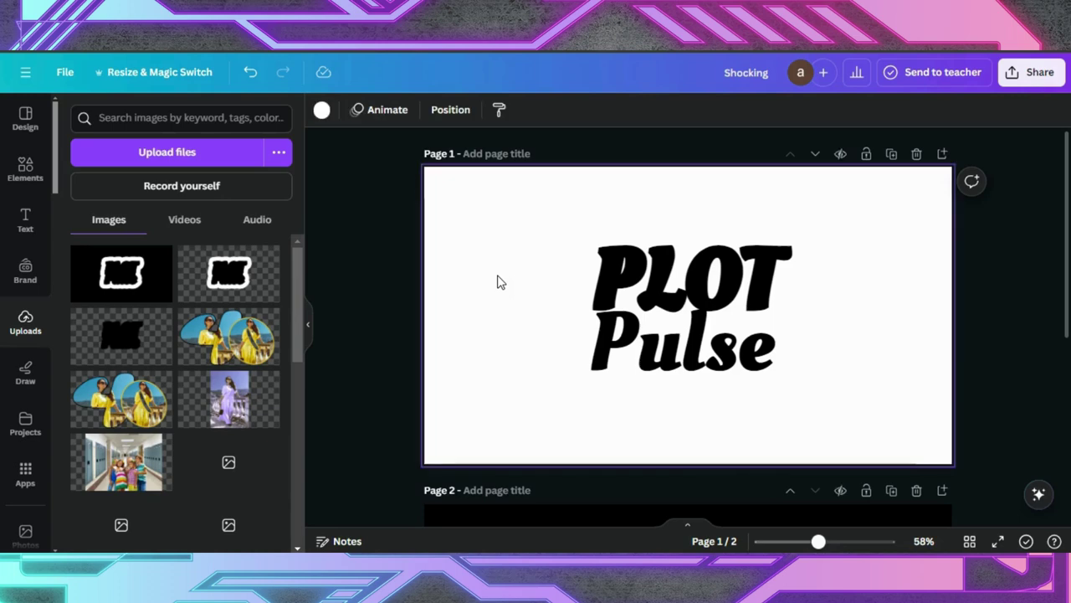
{"action": "left_click", "coordinate": [321, 110]}
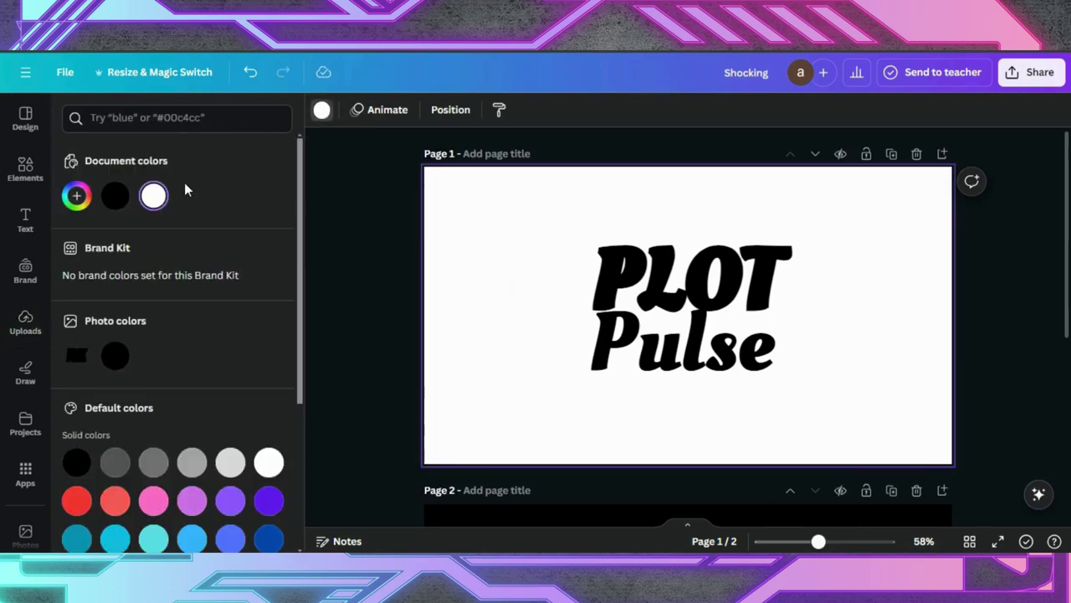
{"action": "left_click", "coordinate": [76, 196]}
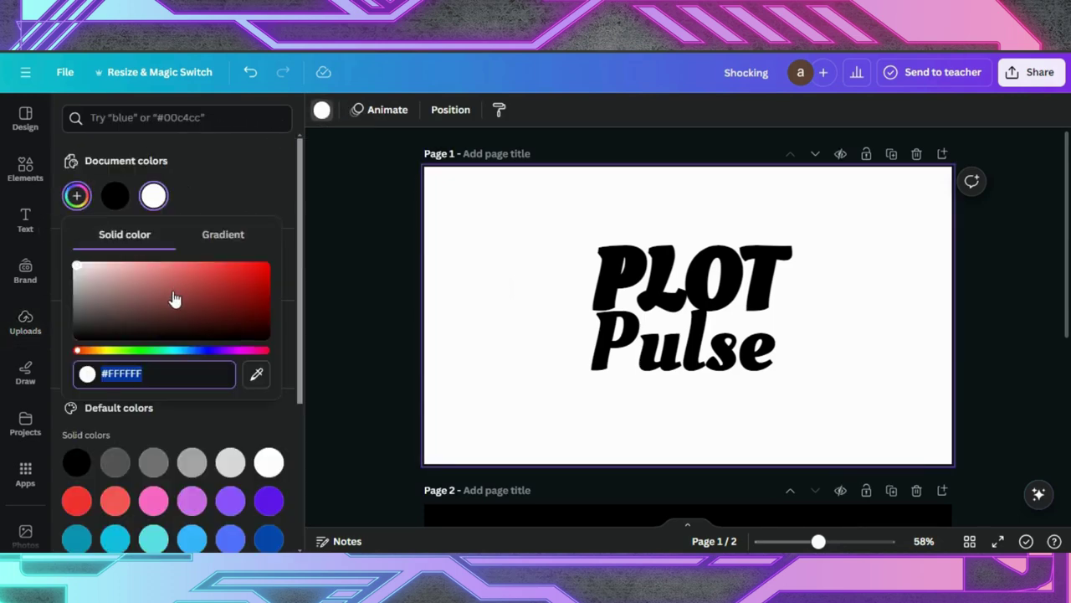
{"action": "left_click", "coordinate": [180, 351]}
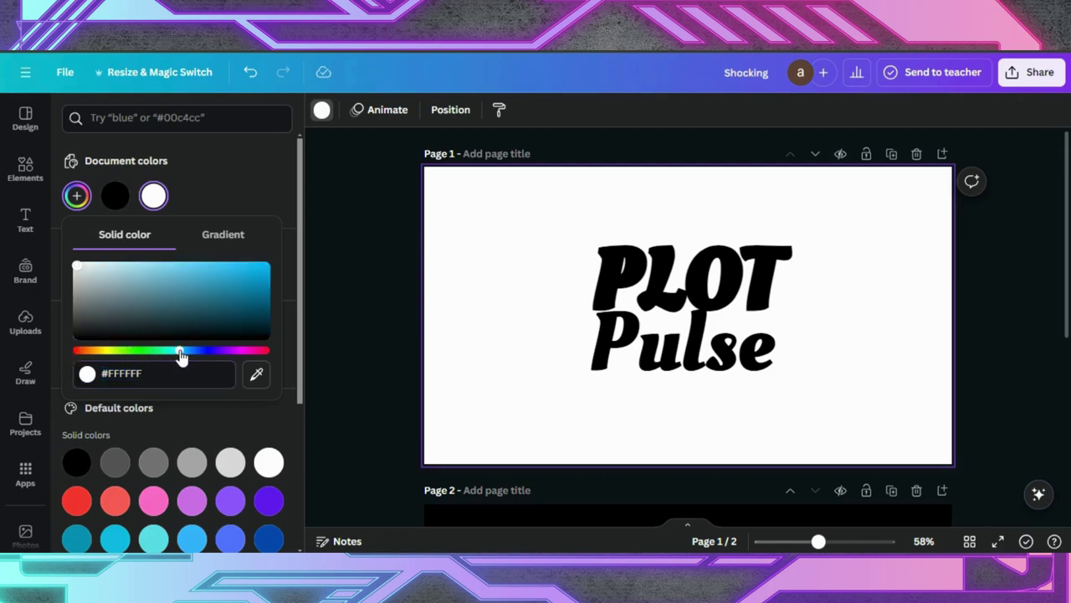
{"action": "left_click", "coordinate": [206, 309]}
{"action": "left_click", "coordinate": [230, 291]}
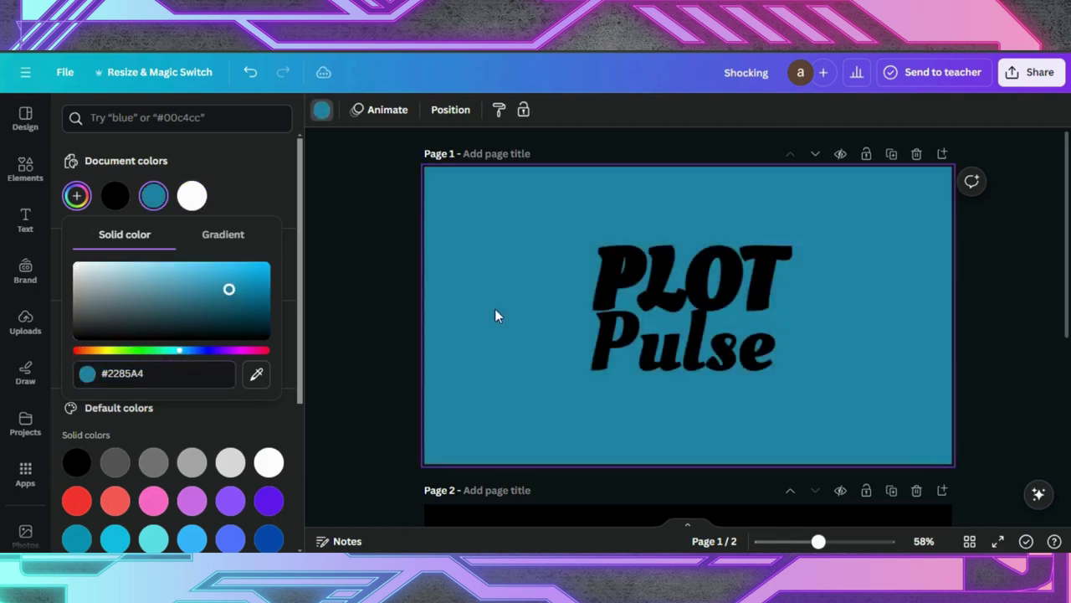
- Recolor the words PLOT and Pulse on page 1 to white
{"action": "left_click", "coordinate": [695, 272]}
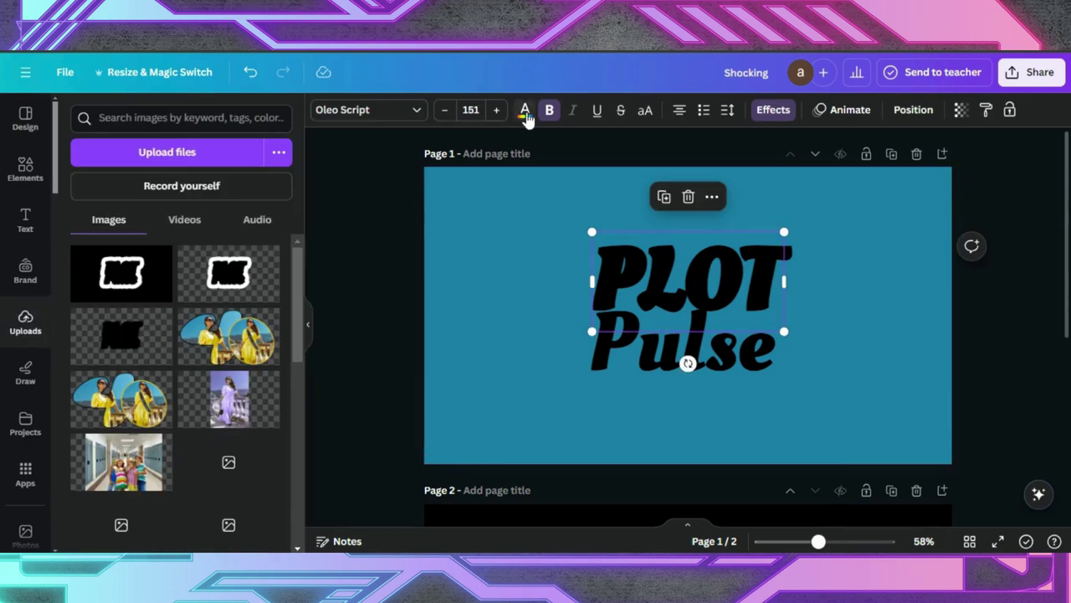
{"action": "left_click", "coordinate": [525, 110]}
{"action": "left_click", "coordinate": [269, 462]}
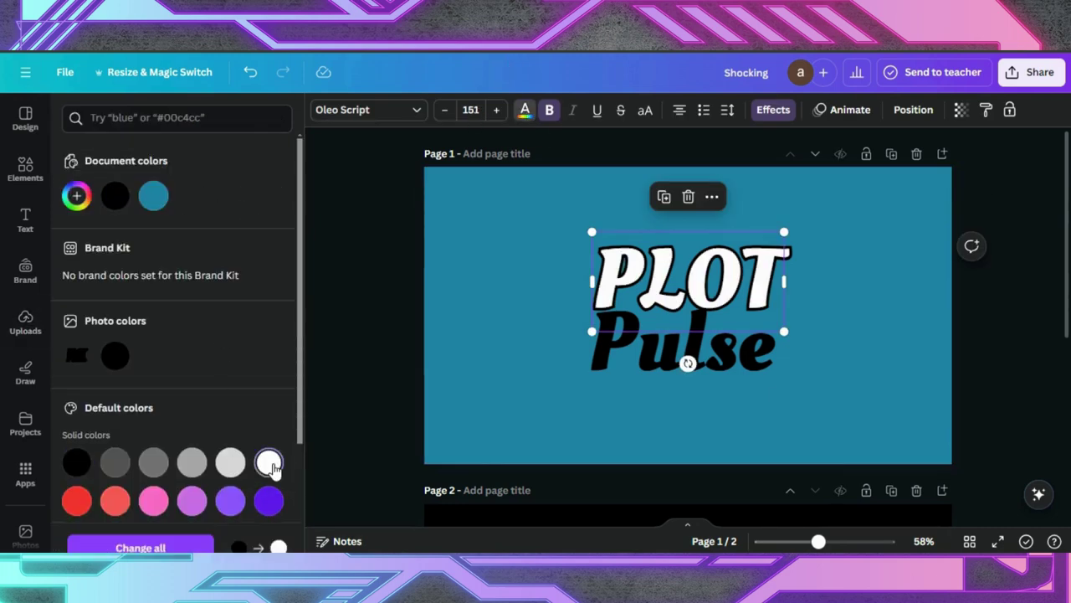
{"action": "left_click", "coordinate": [644, 343]}
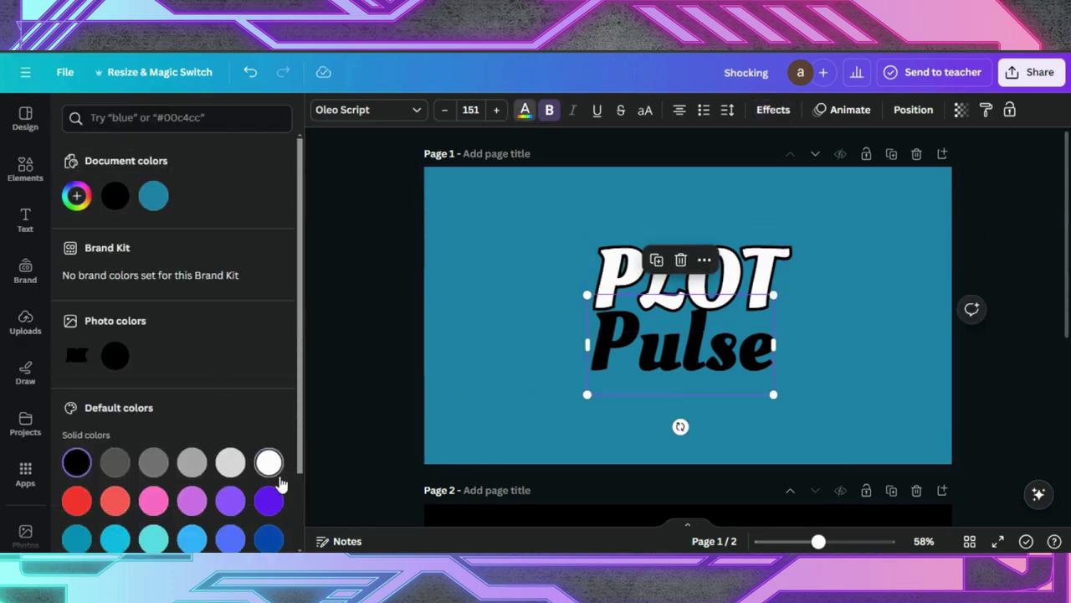
{"action": "left_click", "coordinate": [269, 462]}
- Remove the outline effect from the word PLOT by setting its effect style to None
{"action": "left_click", "coordinate": [615, 287]}
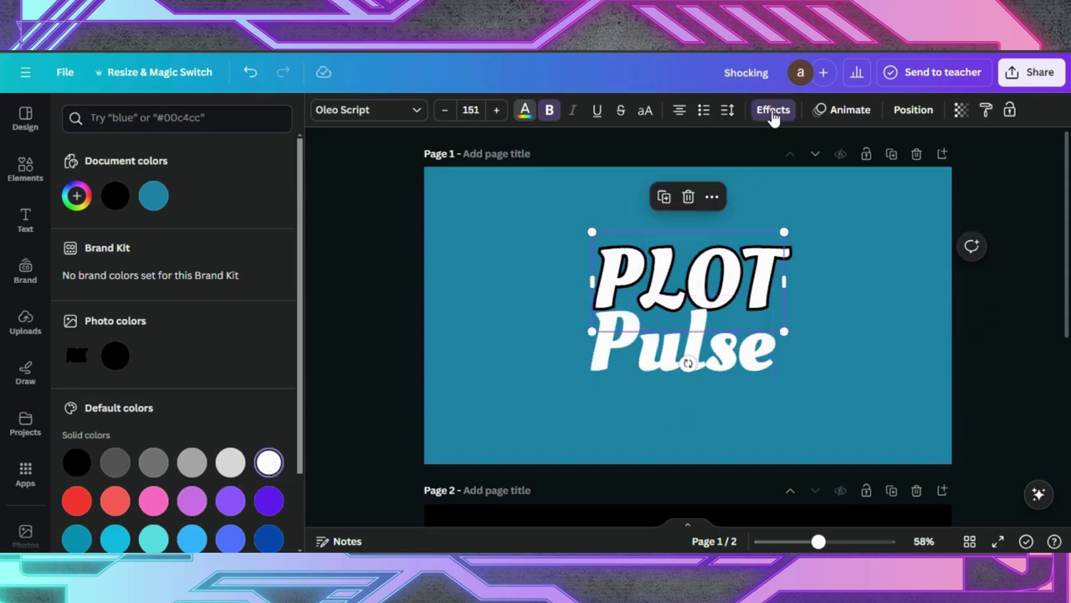
{"action": "left_click", "coordinate": [773, 110]}
{"action": "left_click", "coordinate": [67, 191]}
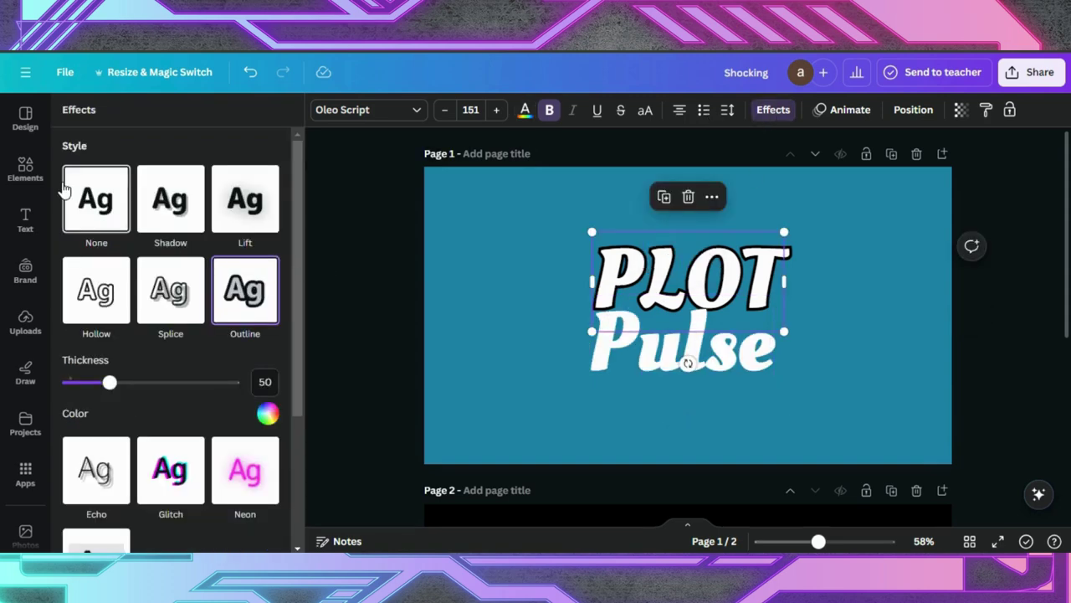
{"action": "left_click", "coordinate": [530, 290]}
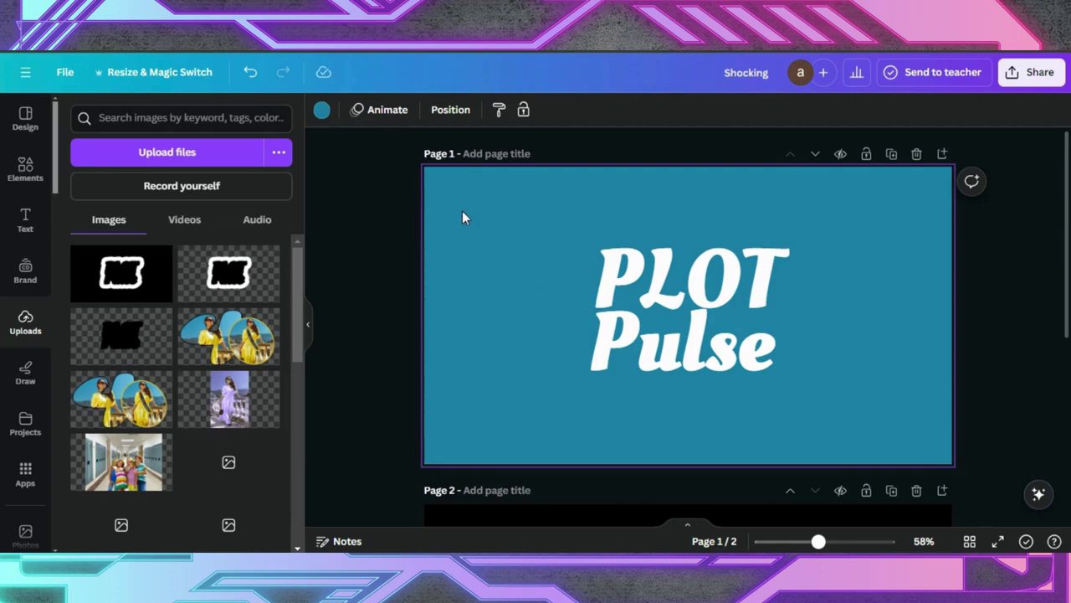
- Place the uploaded black image with the white border outline on page 1, bring it to the front and enlarge it to fill the page
{"action": "left_click", "coordinate": [122, 273]}
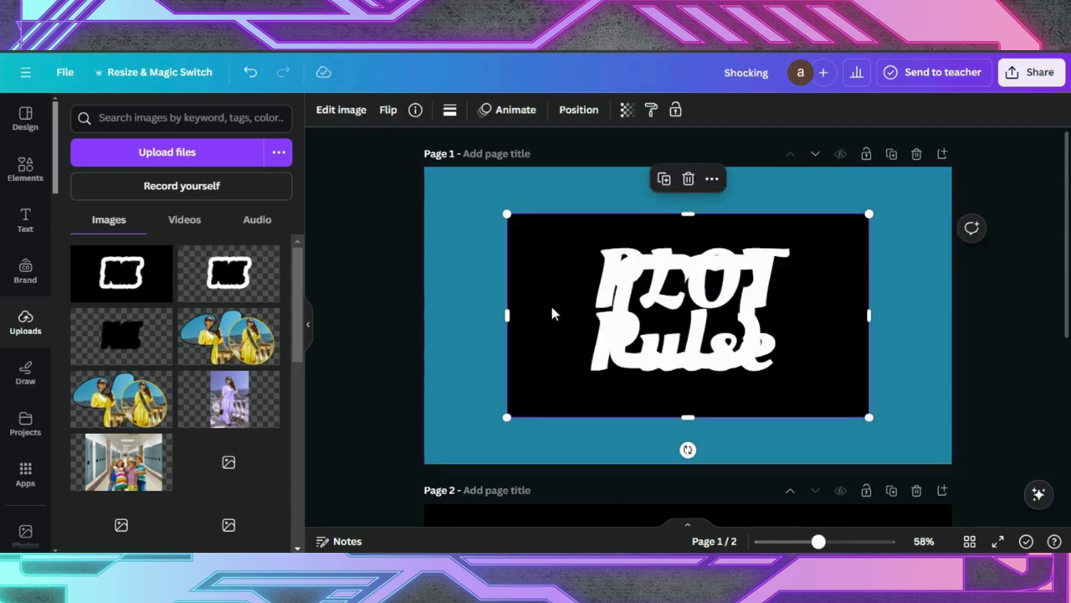
{"action": "left_click_drag", "start_coordinate": [553, 314], "coordinate": [471, 256]}
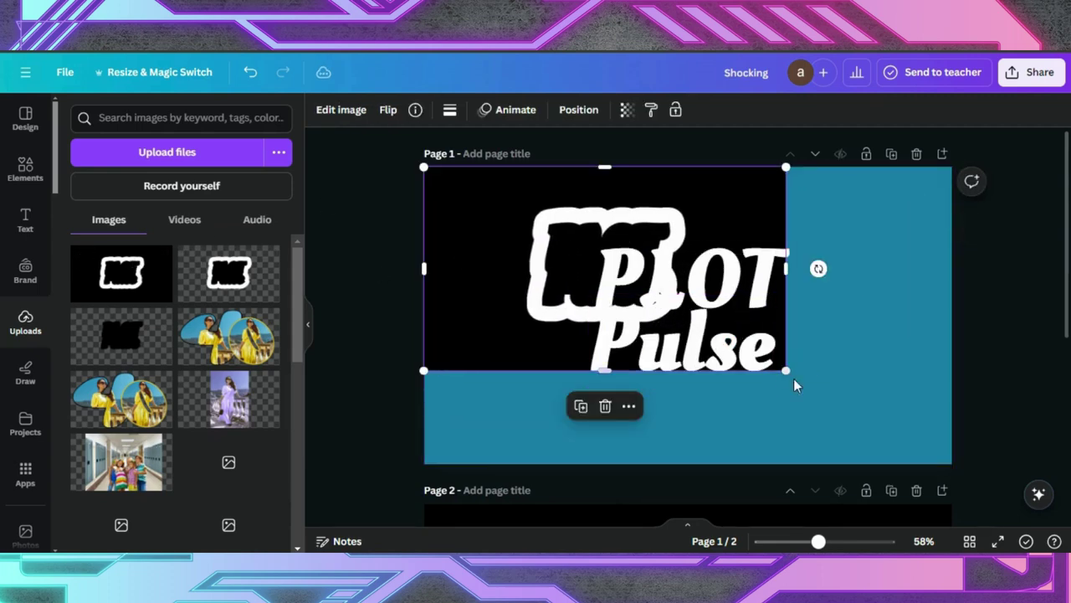
{"action": "right_click", "coordinate": [691, 190]}
{"action": "mouse_move", "coordinate": [755, 297]}
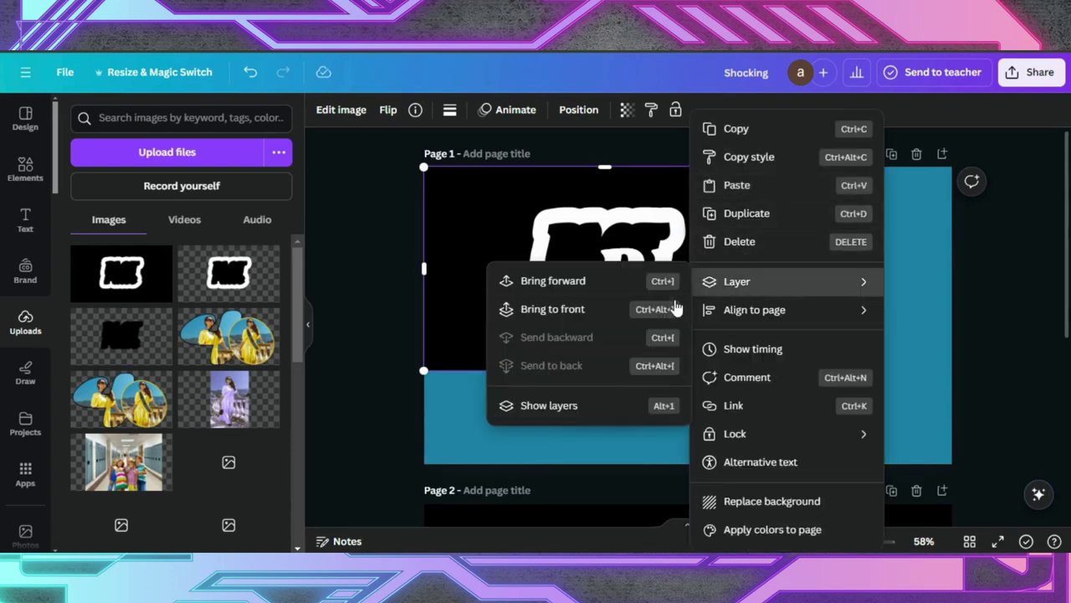
{"action": "left_click", "coordinate": [617, 307]}
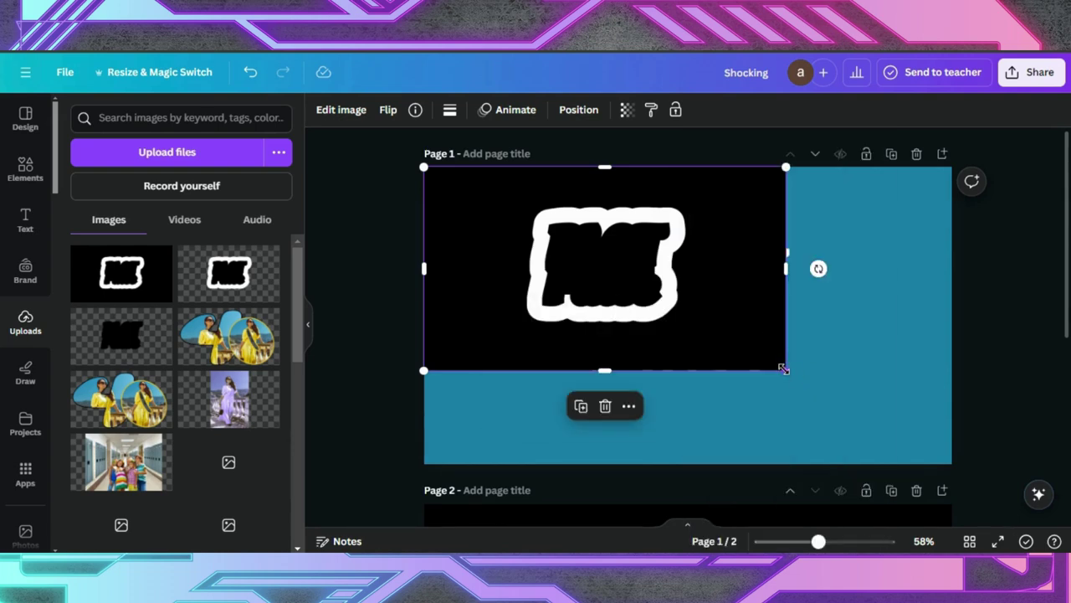
{"action": "left_click_drag", "start_coordinate": [783, 369], "coordinate": [953, 464]}
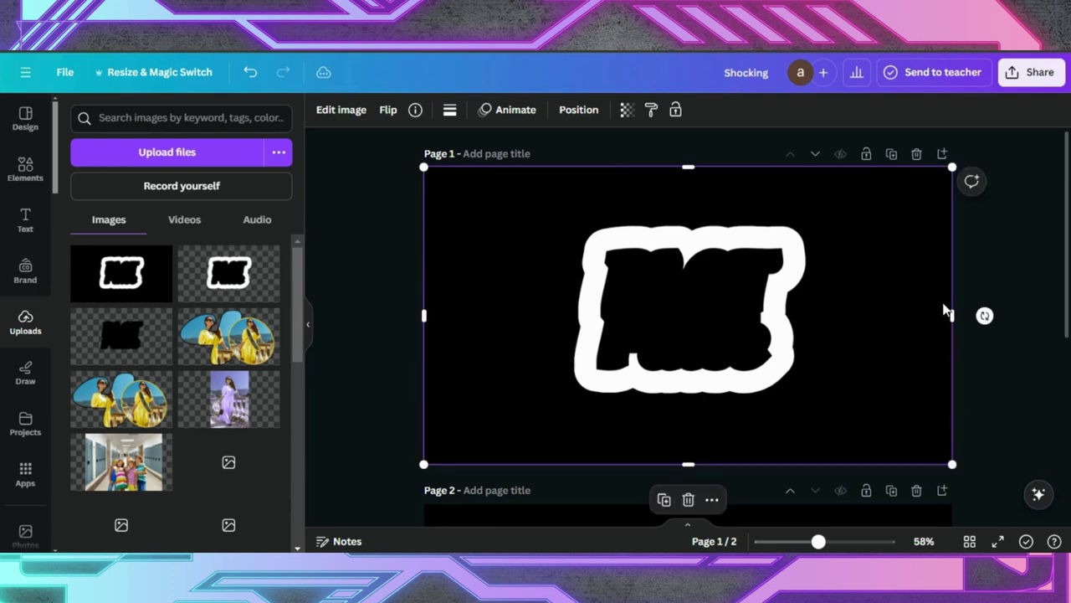
- Crop all four sides of the outline image closer to the white border and remove its background with BG Remover
{"action": "left_click_drag", "start_coordinate": [951, 313], "coordinate": [868, 315]}
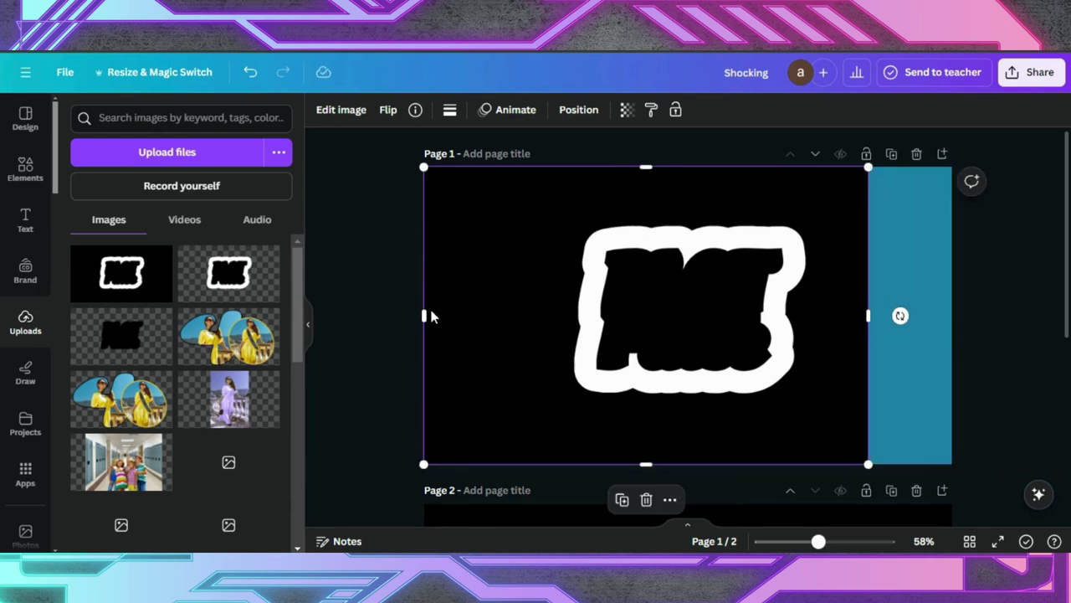
{"action": "left_click_drag", "start_coordinate": [431, 316], "coordinate": [491, 316]}
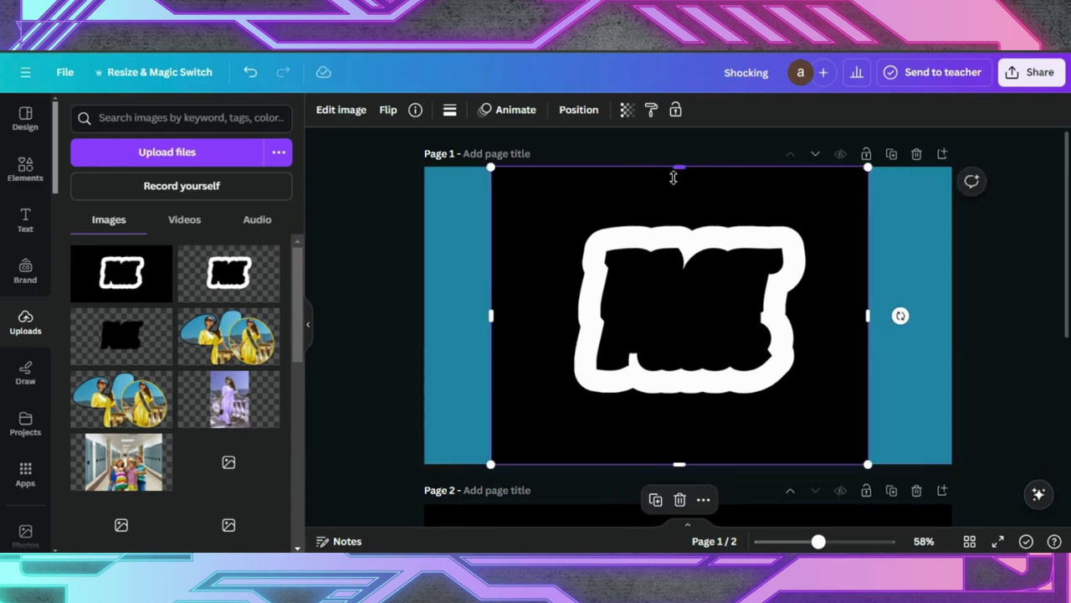
{"action": "left_click_drag", "start_coordinate": [674, 177], "coordinate": [673, 198]}
{"action": "left_click_drag", "start_coordinate": [678, 459], "coordinate": [679, 434]}
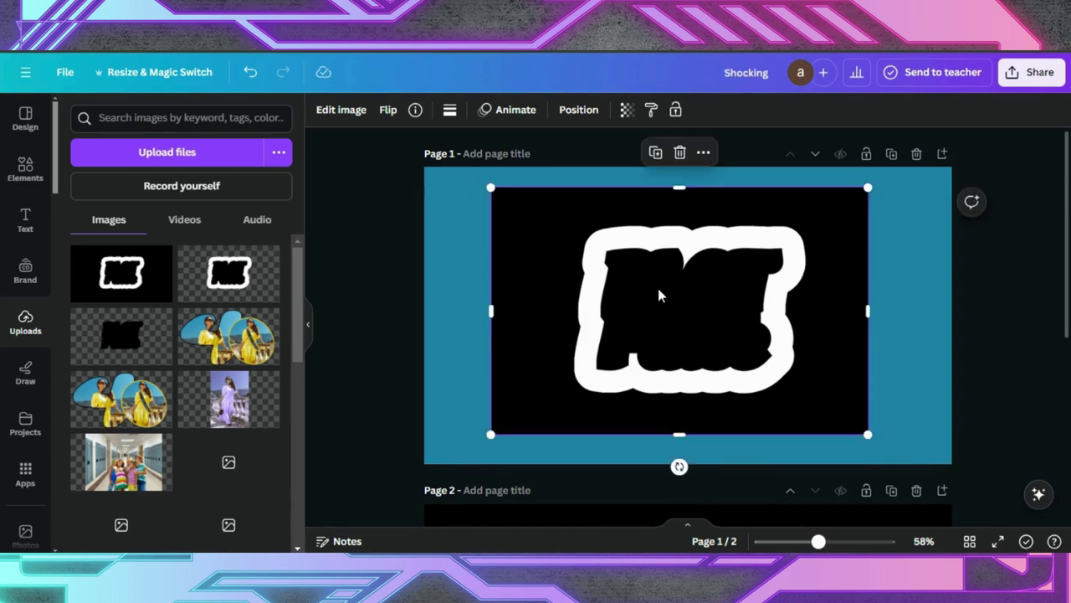
{"action": "left_click", "coordinate": [342, 110]}
{"action": "left_click", "coordinate": [92, 226]}
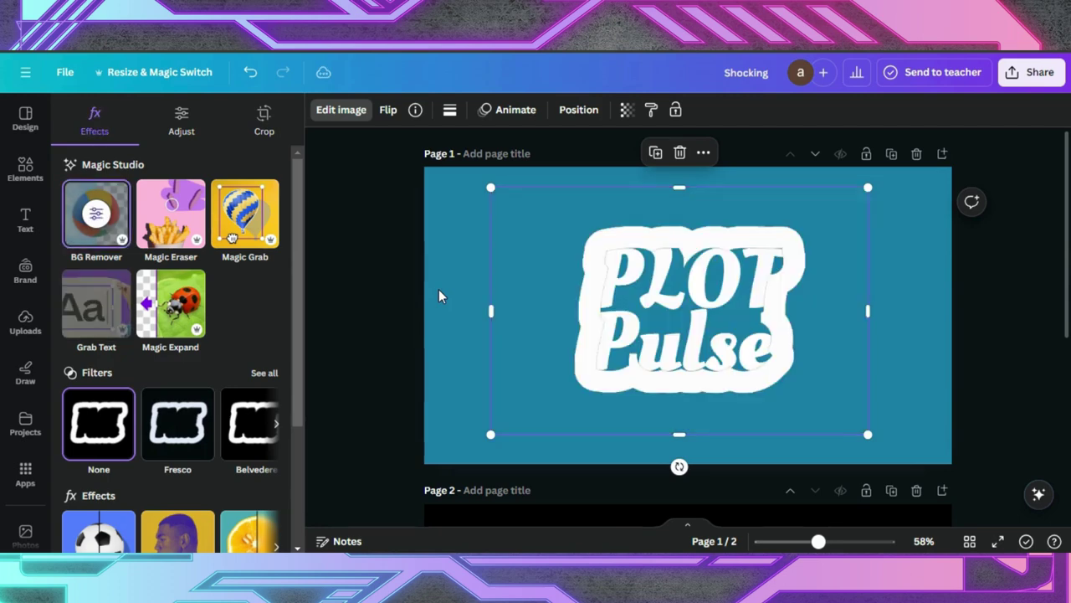
- Enlarge and reposition the white border image so that it surrounds the PLOT Pulse lettering evenly
{"action": "left_click_drag", "start_coordinate": [491, 187], "coordinate": [483, 183]}
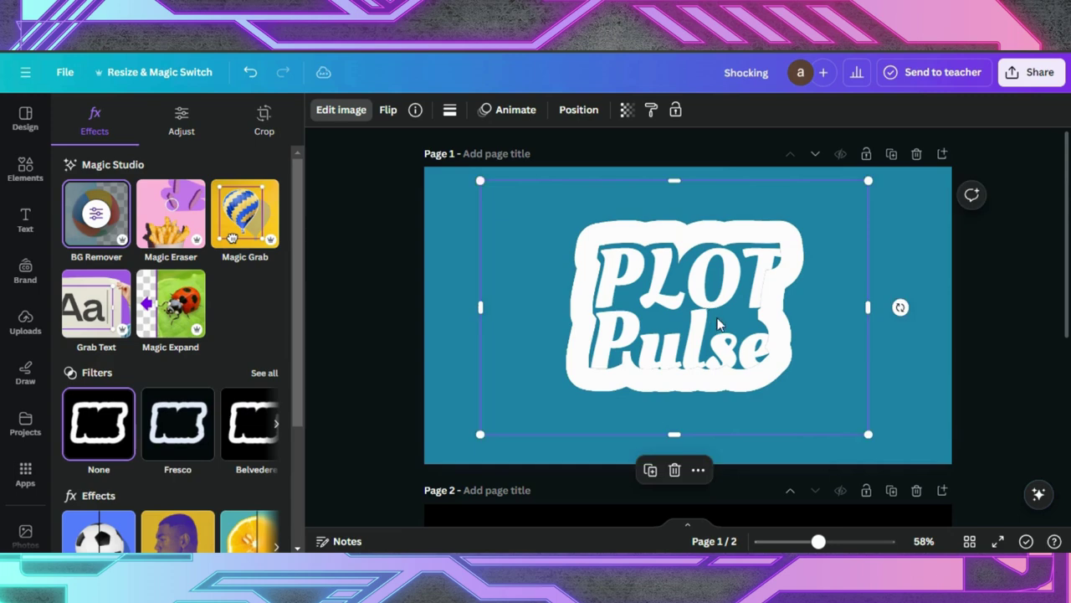
{"action": "left_click_drag", "start_coordinate": [870, 433], "coordinate": [893, 443]}
{"action": "left_click_drag", "start_coordinate": [808, 358], "coordinate": [803, 354]}
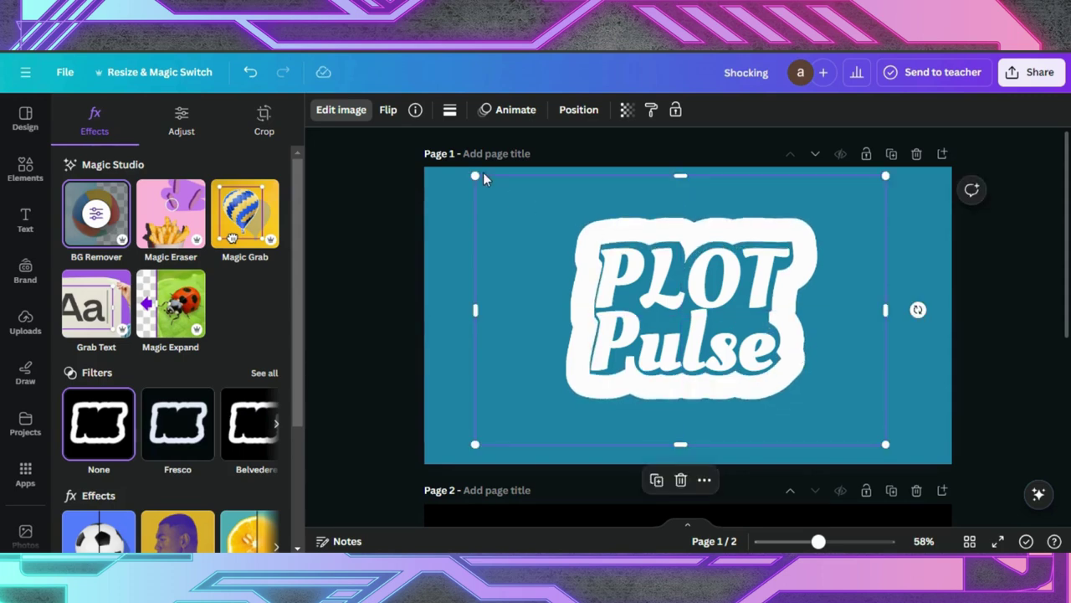
{"action": "left_click_drag", "start_coordinate": [431, 172], "coordinate": [434, 172]}
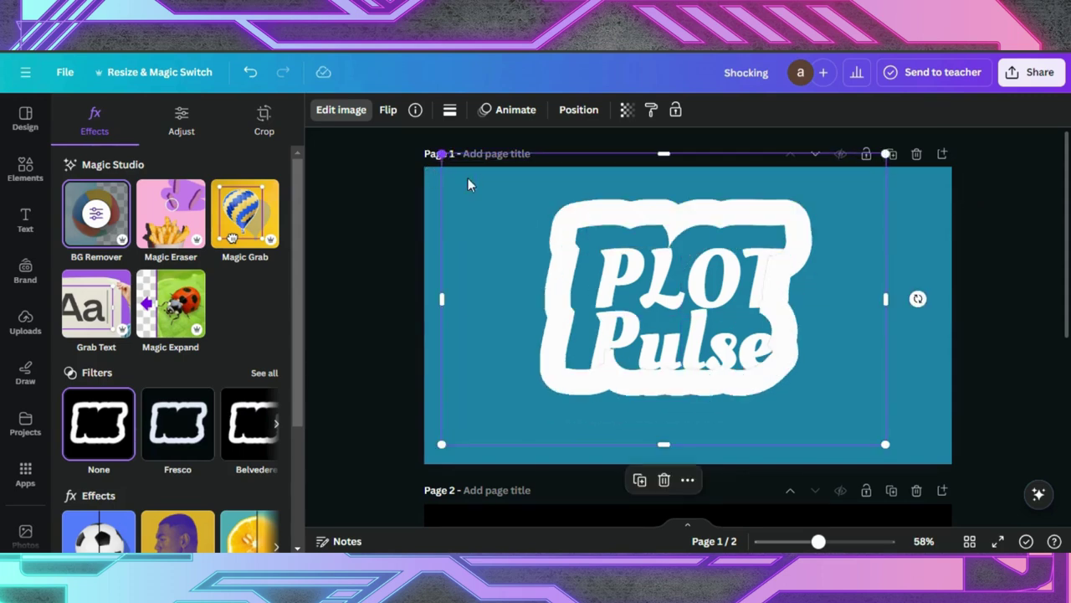
{"action": "left_click_drag", "start_coordinate": [795, 371], "coordinate": [806, 375]}
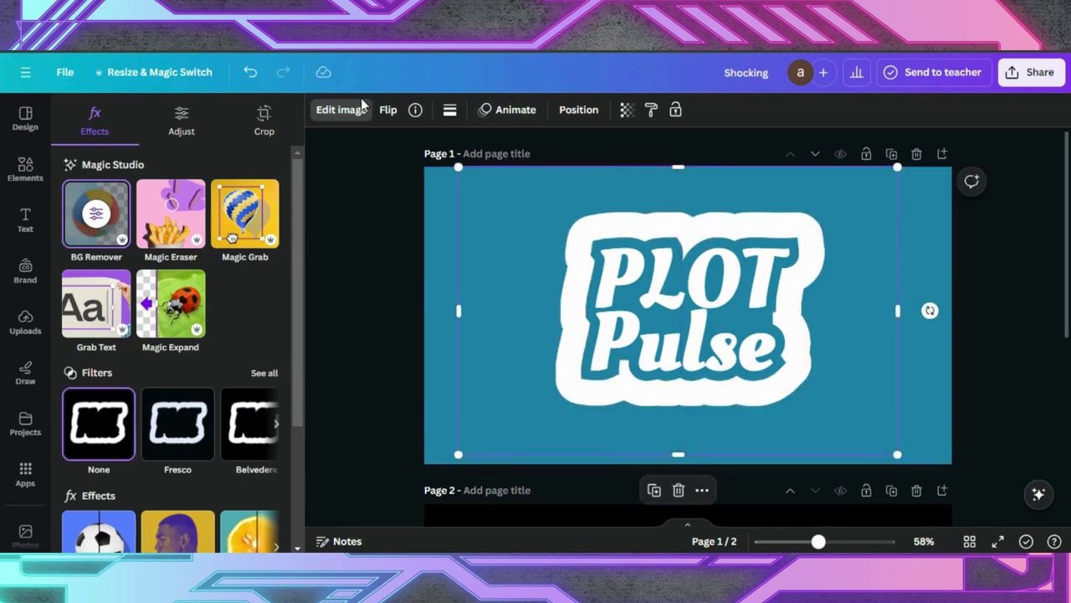
- Try the Outline shadow on the white border image, and switch it to the Drop shadow style
{"action": "scroll", "coordinate": [105, 368], "scroll_direction": "down", "scroll_amount": 5}
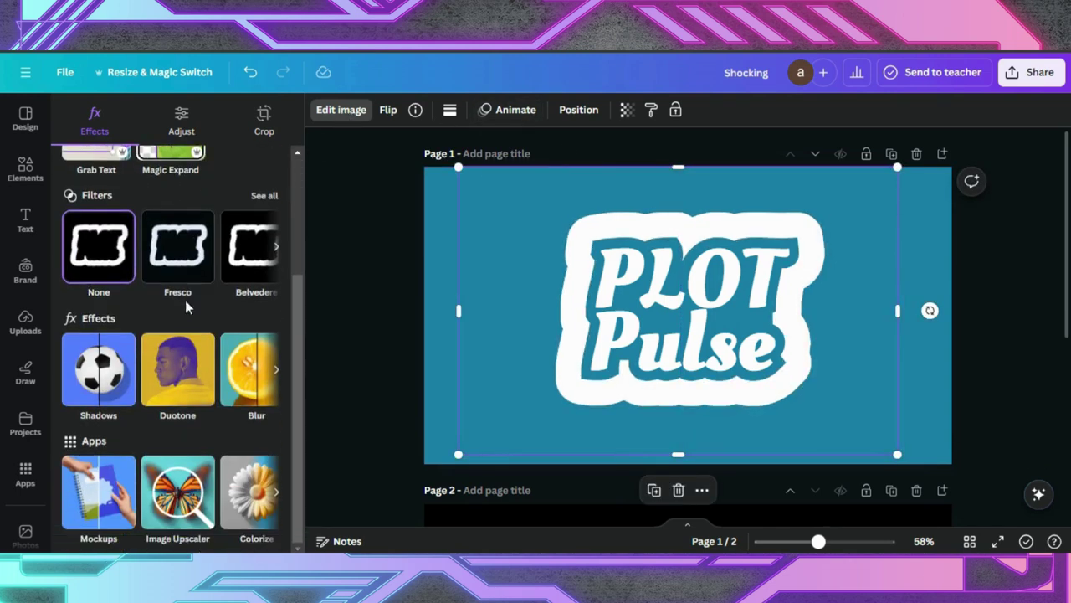
{"action": "left_click", "coordinate": [98, 369]}
{"action": "left_click", "coordinate": [254, 265]}
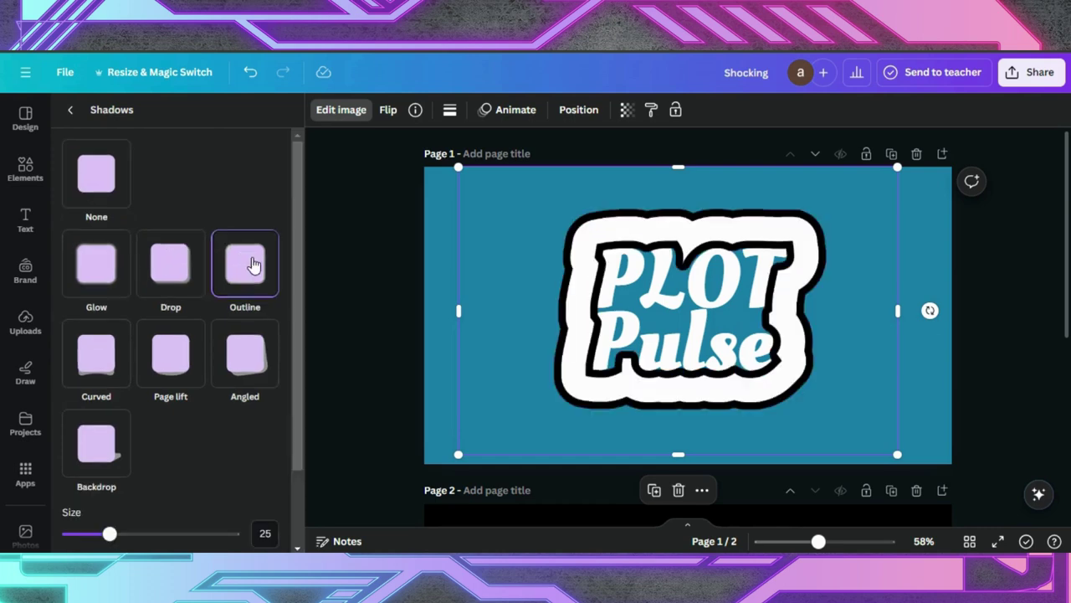
{"action": "left_click", "coordinate": [172, 284]}
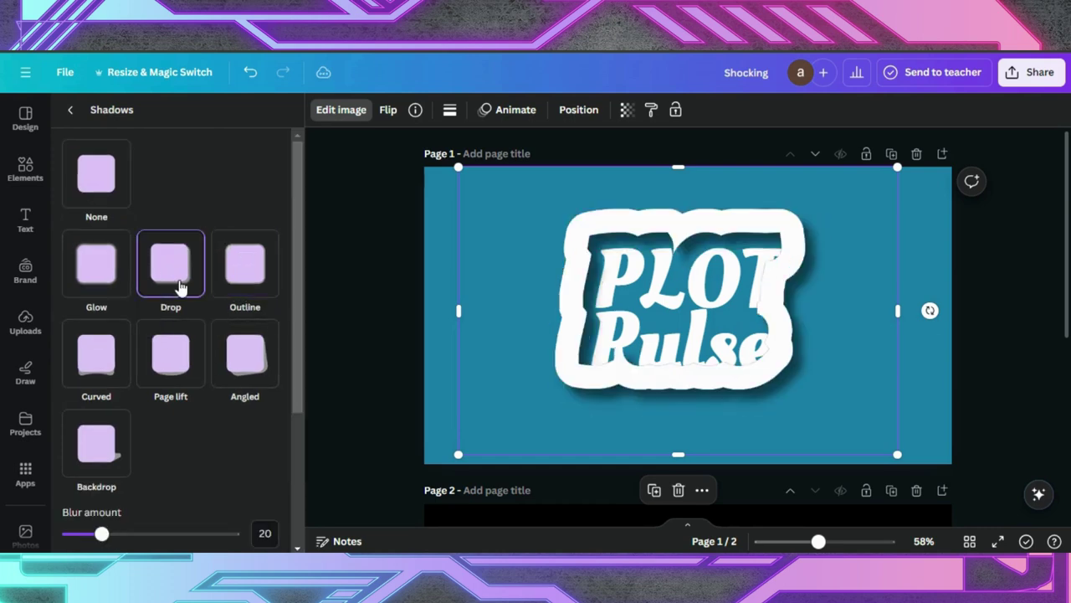
- Set the border's drop shadow to blur amount 13, angle 64, distance 25 and intensity 100
{"action": "scroll", "coordinate": [138, 352], "scroll_direction": "down", "scroll_amount": 3}
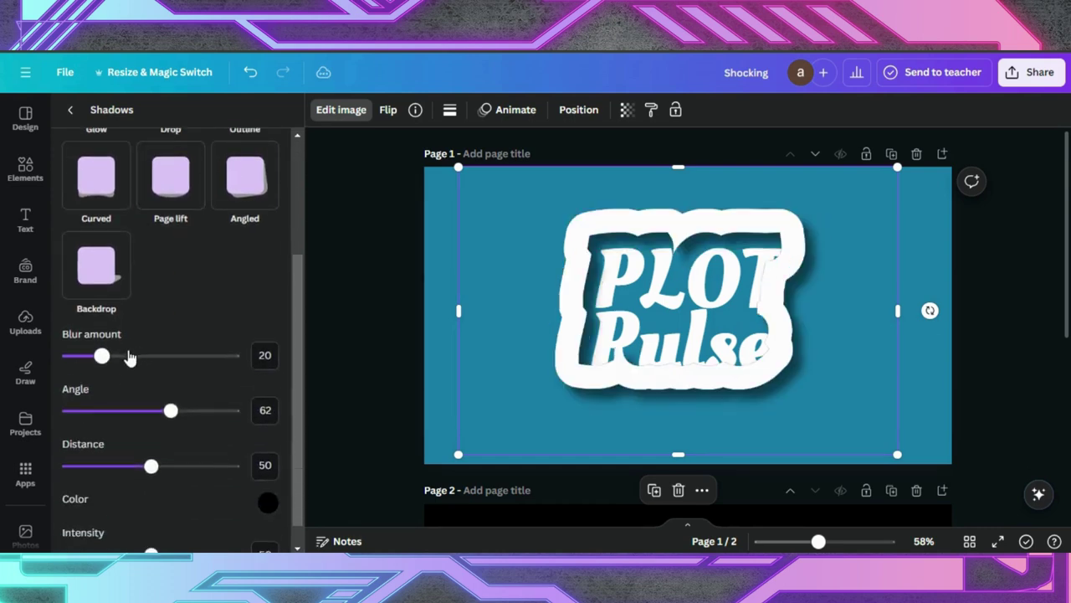
{"action": "left_click_drag", "start_coordinate": [100, 360], "coordinate": [68, 356]}
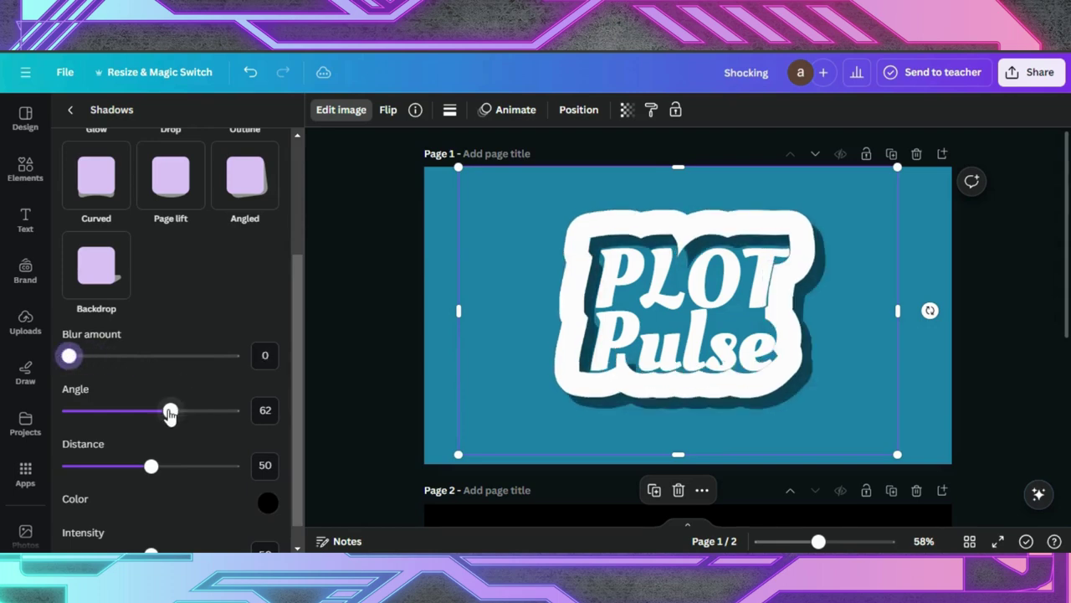
{"action": "scroll", "coordinate": [159, 443], "scroll_direction": "down", "scroll_amount": 1}
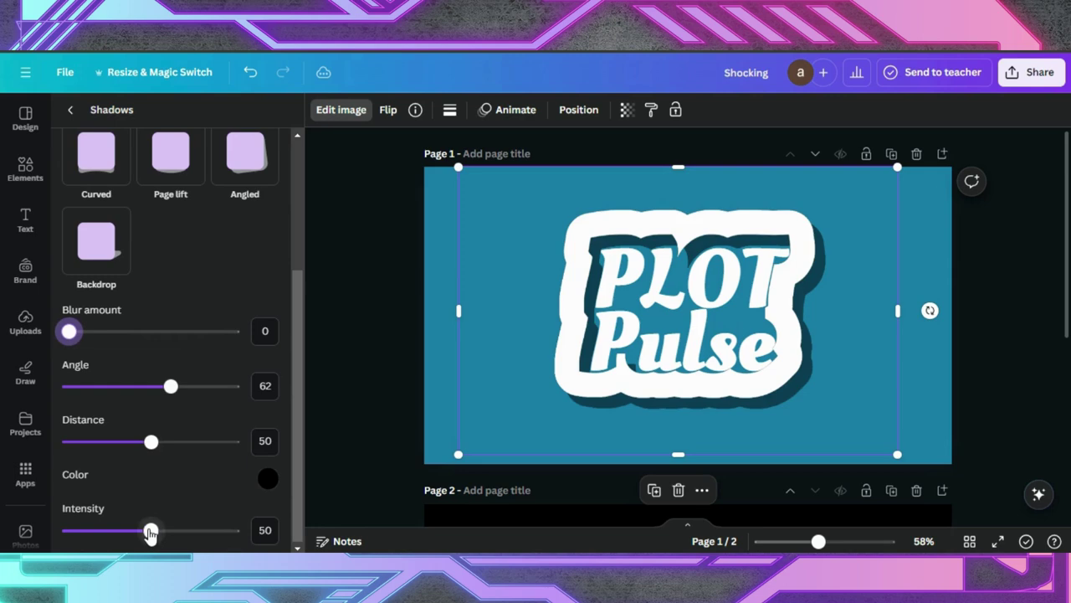
{"action": "left_click_drag", "start_coordinate": [150, 529], "coordinate": [353, 536]}
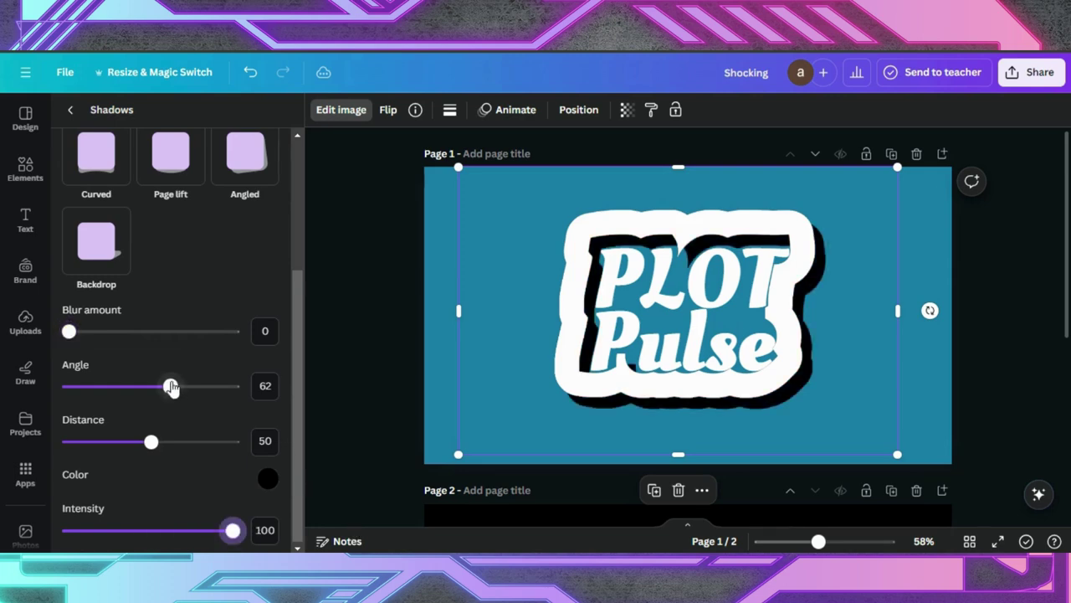
{"action": "mouse_move", "coordinate": [170, 389]}
{"action": "left_mouse_down"}
{"action": "mouse_move", "coordinate": [158, 387]}
{"action": "mouse_move", "coordinate": [176, 390]}
{"action": "left_mouse_up"}
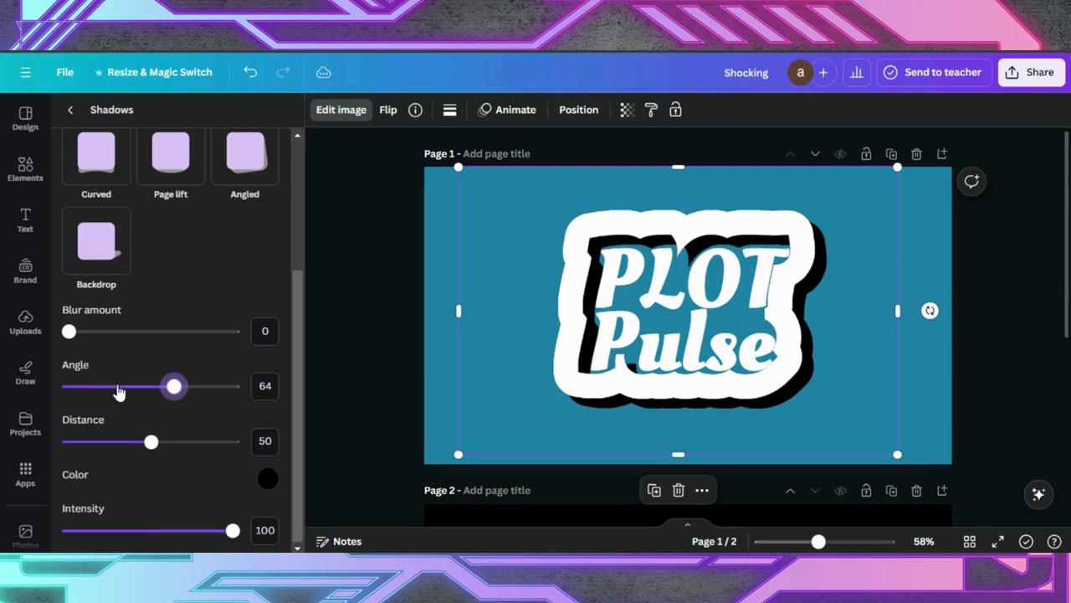
{"action": "left_click_drag", "start_coordinate": [151, 441], "coordinate": [110, 441]}
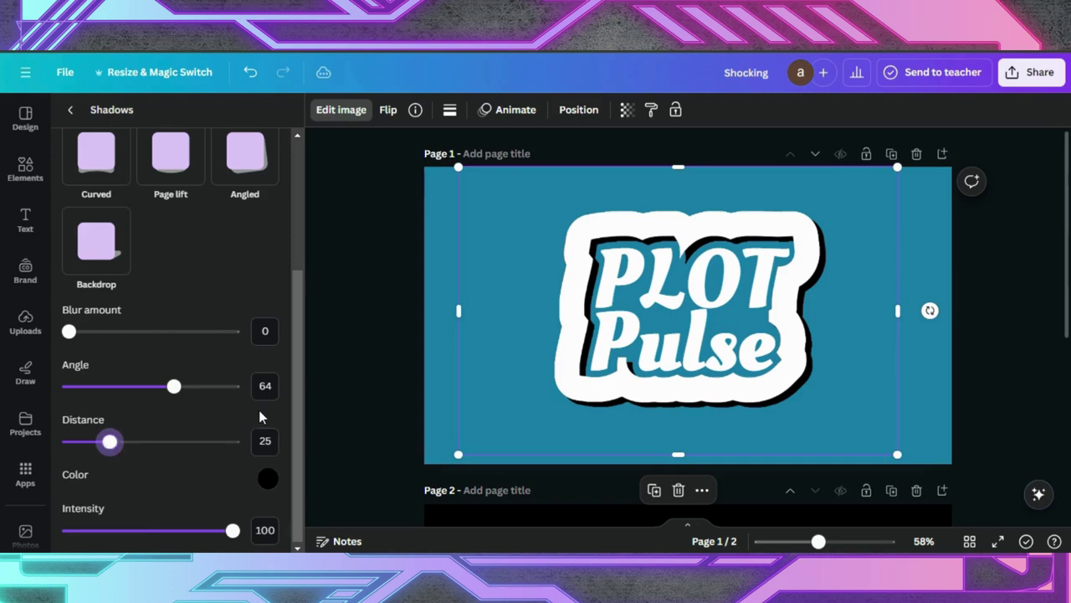
{"action": "left_click", "coordinate": [91, 332]}
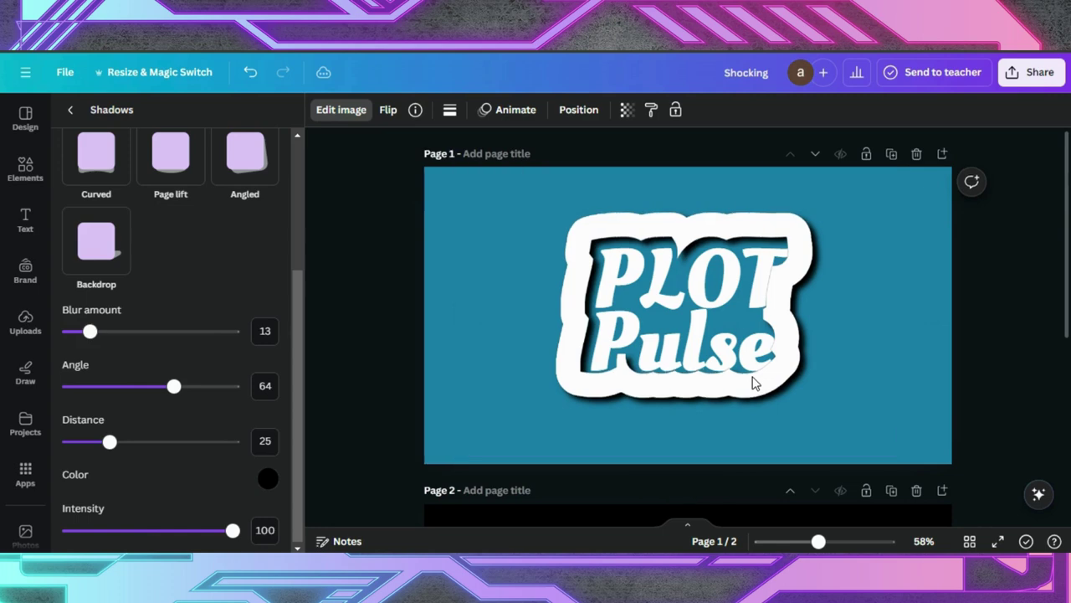
- Slightly enlarge and recentre the shadowed white border around the PLOT Pulse lettering
{"action": "left_click", "coordinate": [753, 384]}
{"action": "left_click_drag", "start_coordinate": [762, 386], "coordinate": [764, 387]}
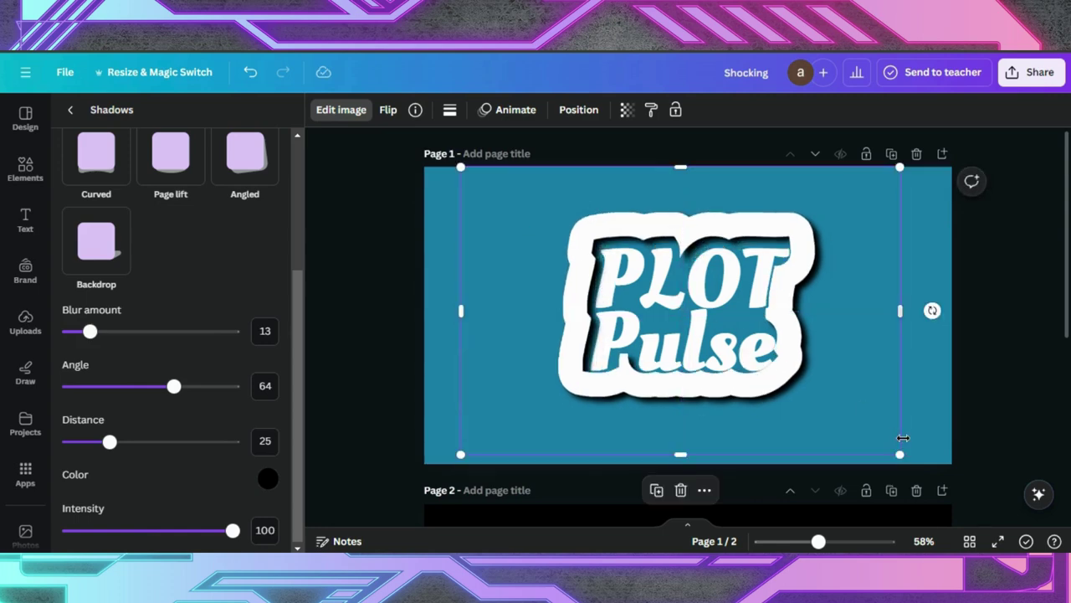
{"action": "left_click_drag", "start_coordinate": [900, 451], "coordinate": [944, 474]}
{"action": "left_click_drag", "start_coordinate": [797, 397], "coordinate": [785, 386]}
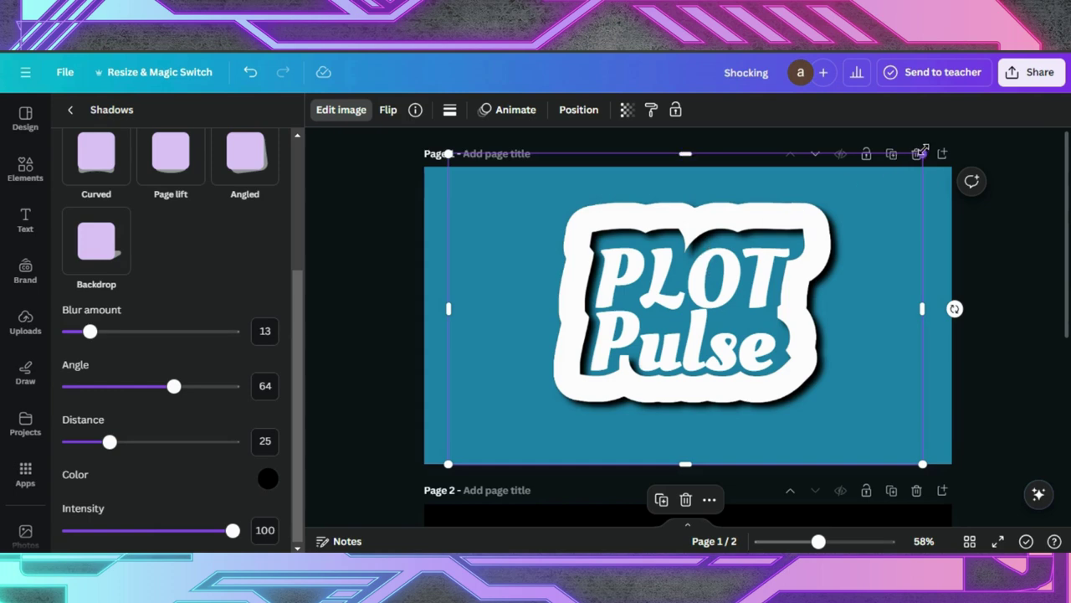
{"action": "left_click_drag", "start_coordinate": [921, 151], "coordinate": [909, 160]}
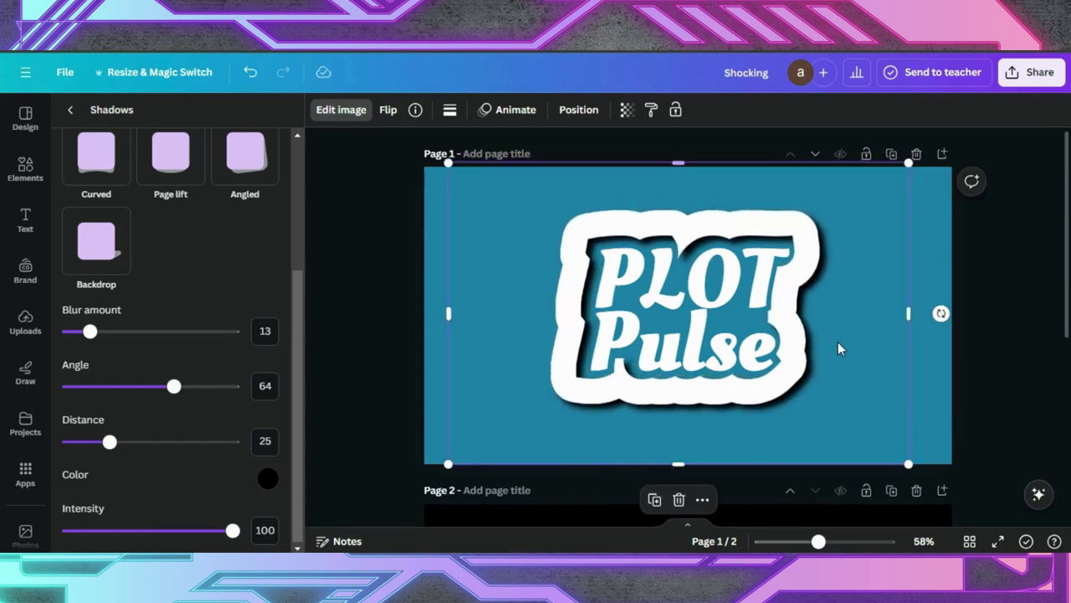
{"action": "left_click", "coordinate": [984, 416]}
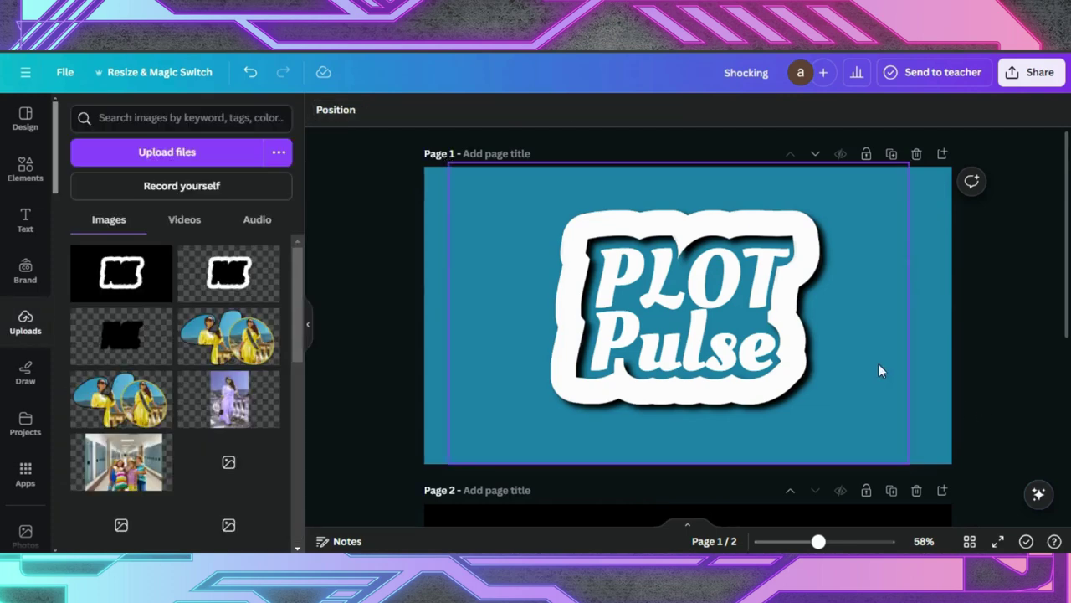
- Download only page 1 as a PNG at size 1 without a transparent background, and add Shocking (42).png to the uploads
{"action": "left_click", "coordinate": [1026, 73]}
{"action": "scroll", "coordinate": [871, 368], "scroll_direction": "down", "scroll_amount": 1}
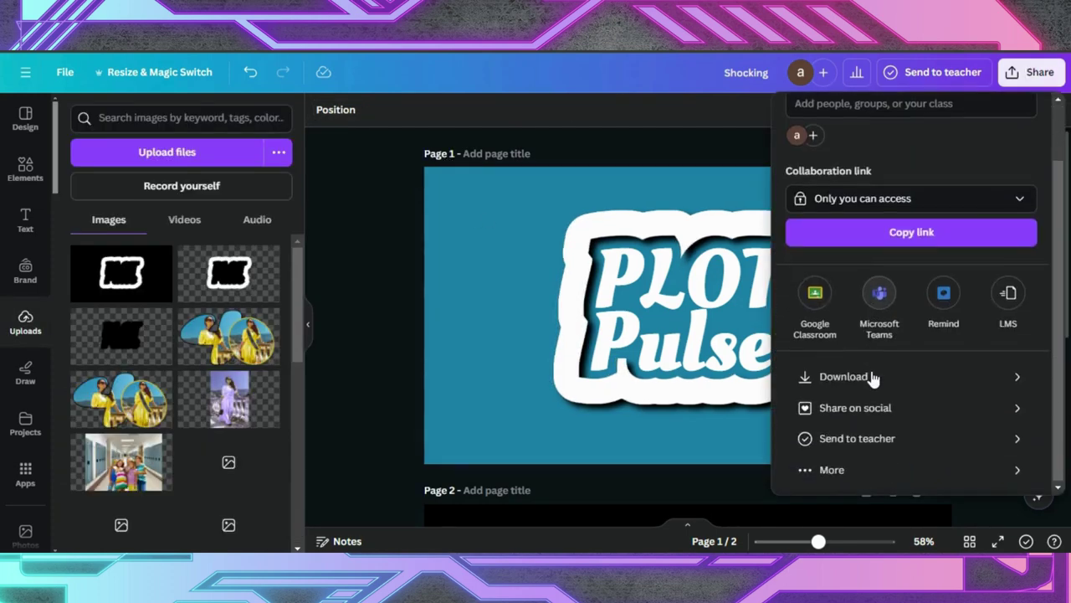
{"action": "left_click", "coordinate": [877, 376]}
{"action": "scroll", "coordinate": [868, 284], "scroll_direction": "down", "scroll_amount": 1}
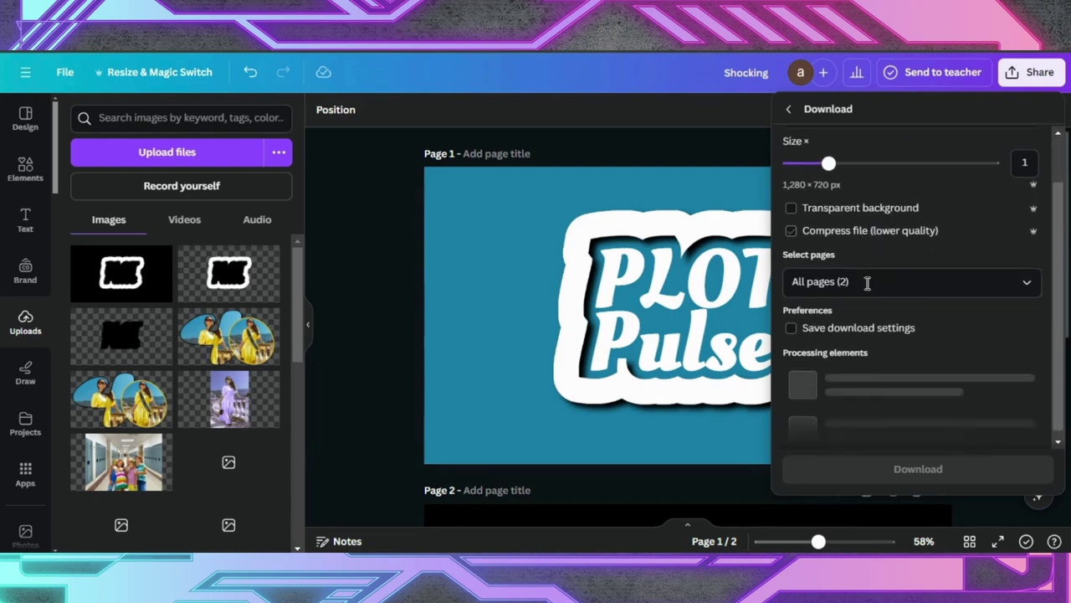
{"action": "left_click", "coordinate": [857, 339]}
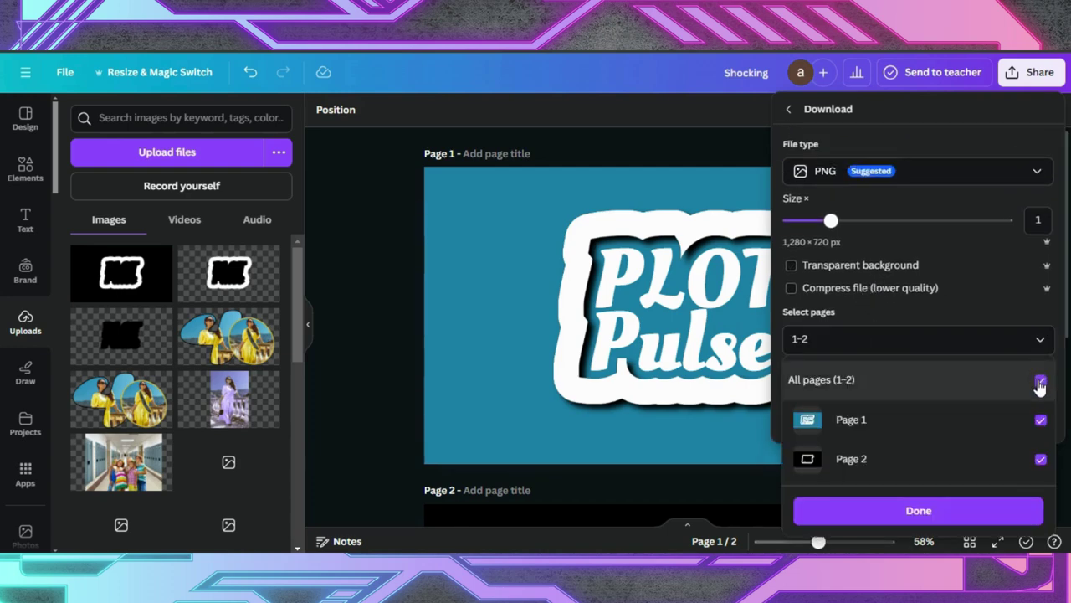
{"action": "left_click", "coordinate": [1041, 380]}
{"action": "left_click", "coordinate": [1033, 420]}
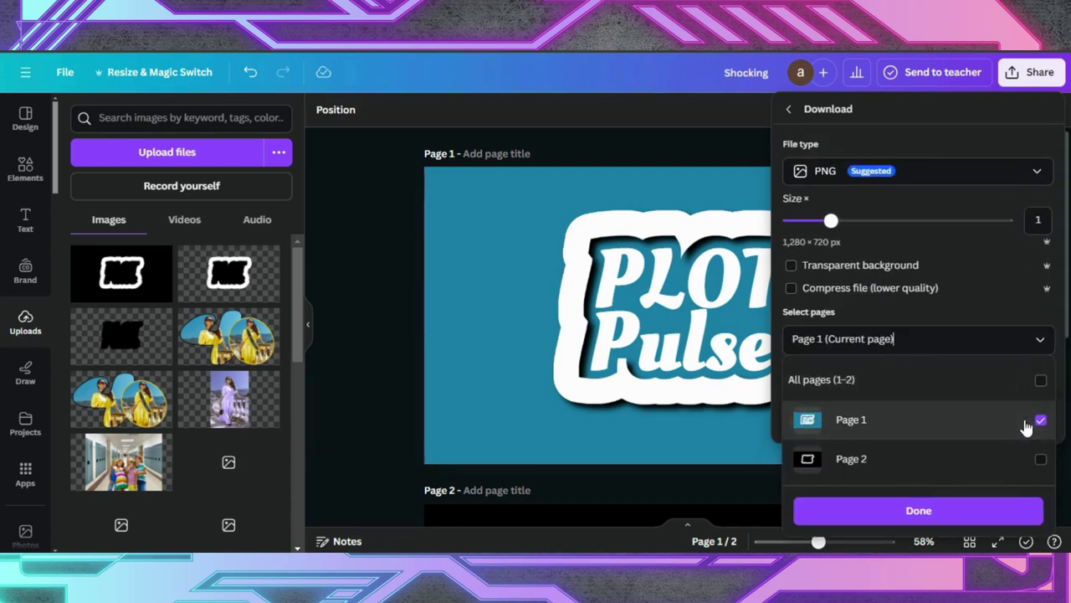
{"action": "left_click", "coordinate": [882, 512]}
{"action": "left_click", "coordinate": [918, 416]}
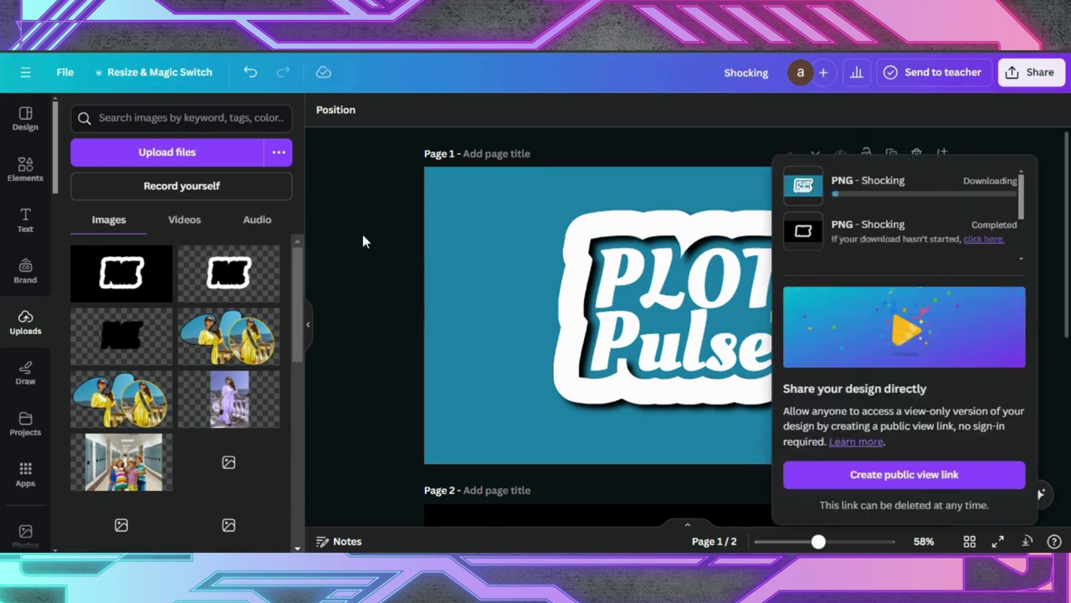
{"action": "left_click", "coordinate": [363, 241]}
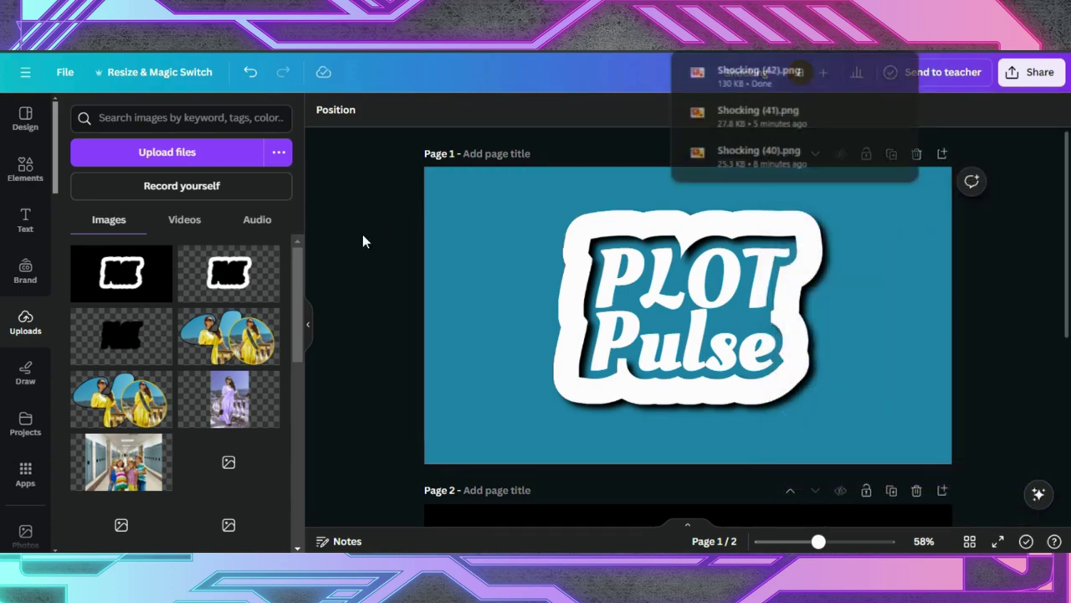
{"action": "left_click_drag", "start_coordinate": [739, 78], "coordinate": [136, 304]}
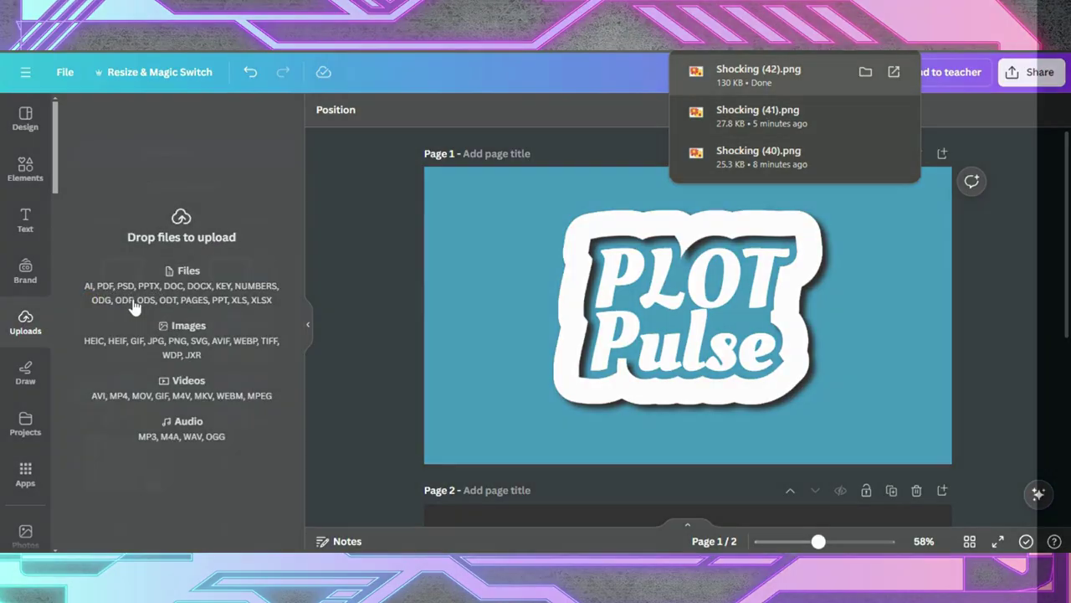